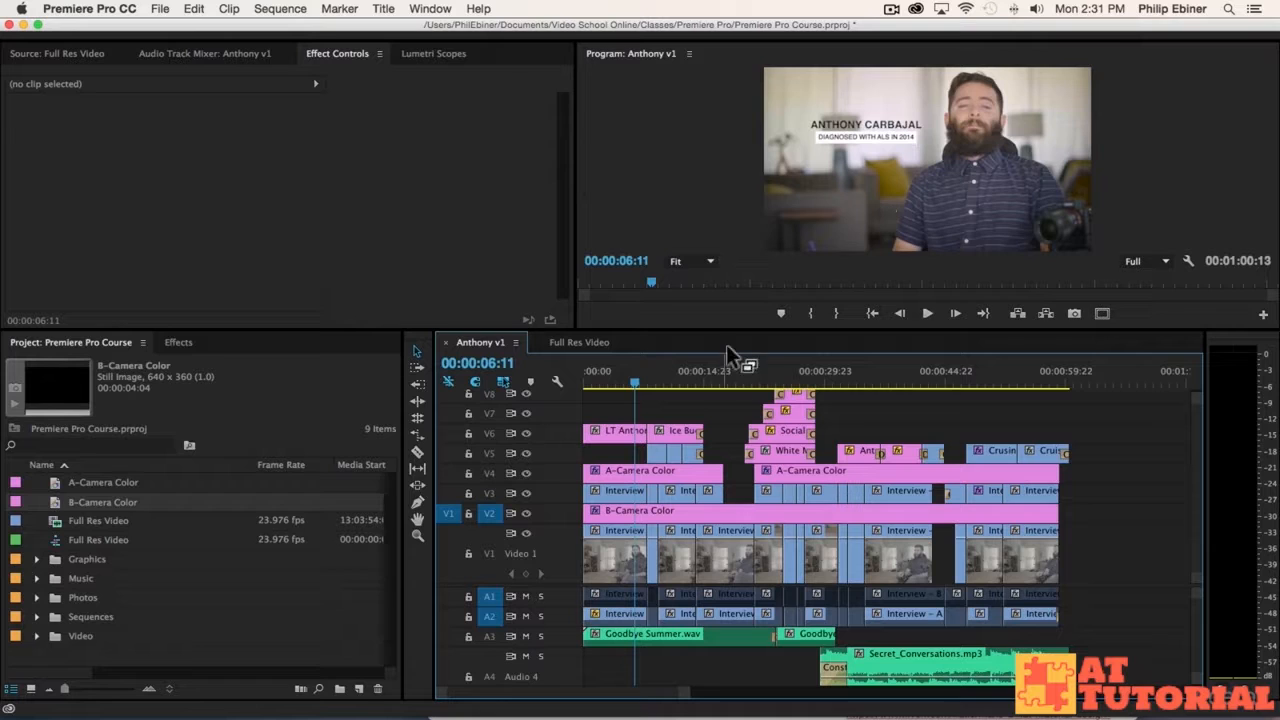
# Select the Ice Bucket title clip on track V6 and expand its Motion properties.
pyautogui.click(651, 382)
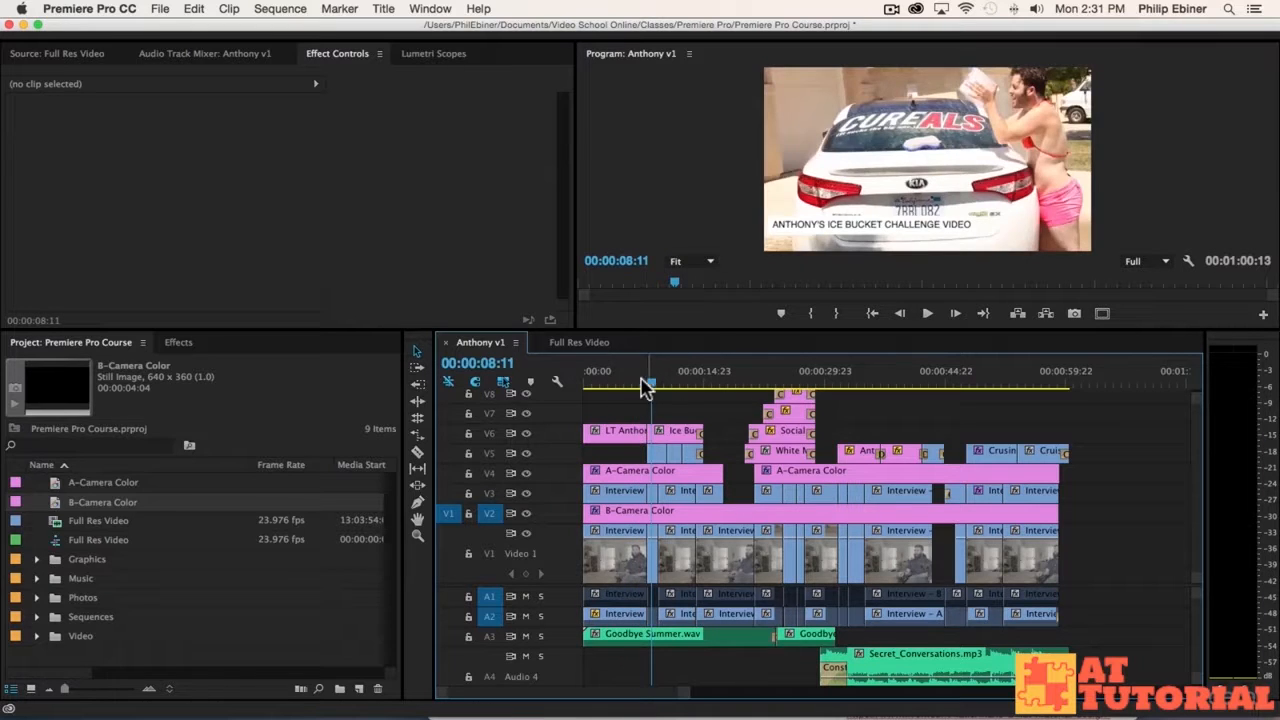
pyautogui.click(634, 382)
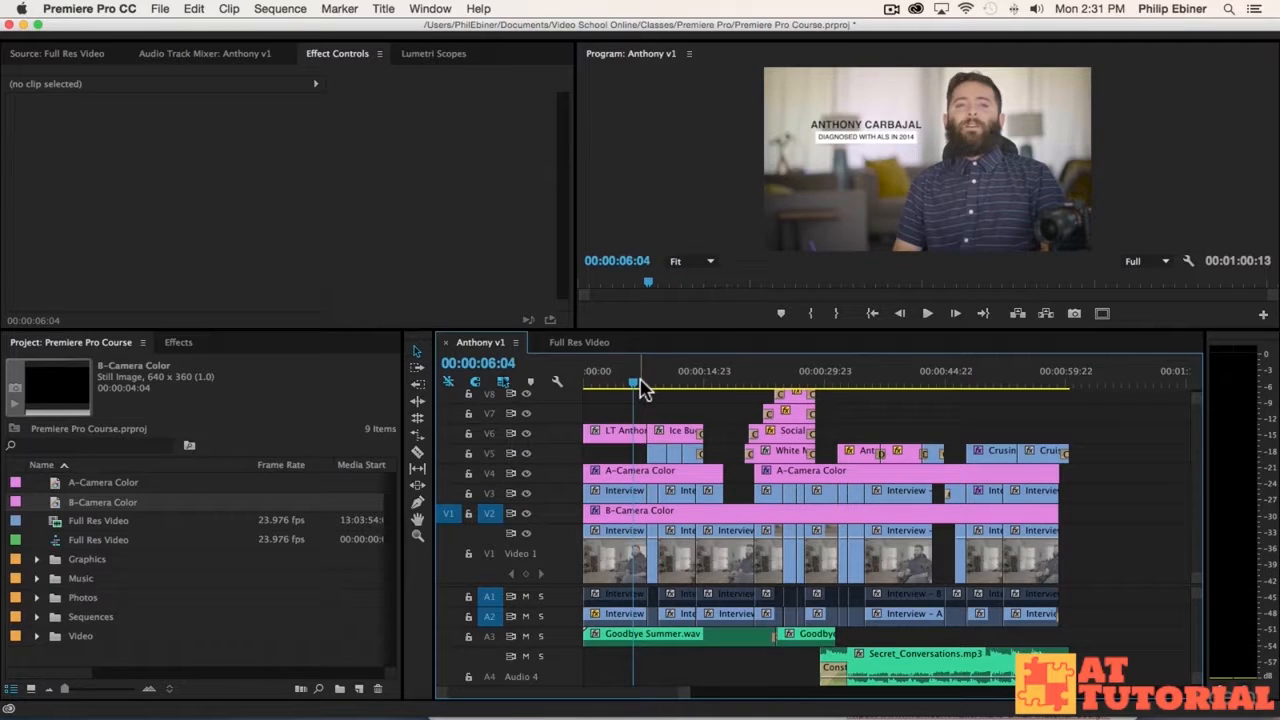
pyautogui.press('=')
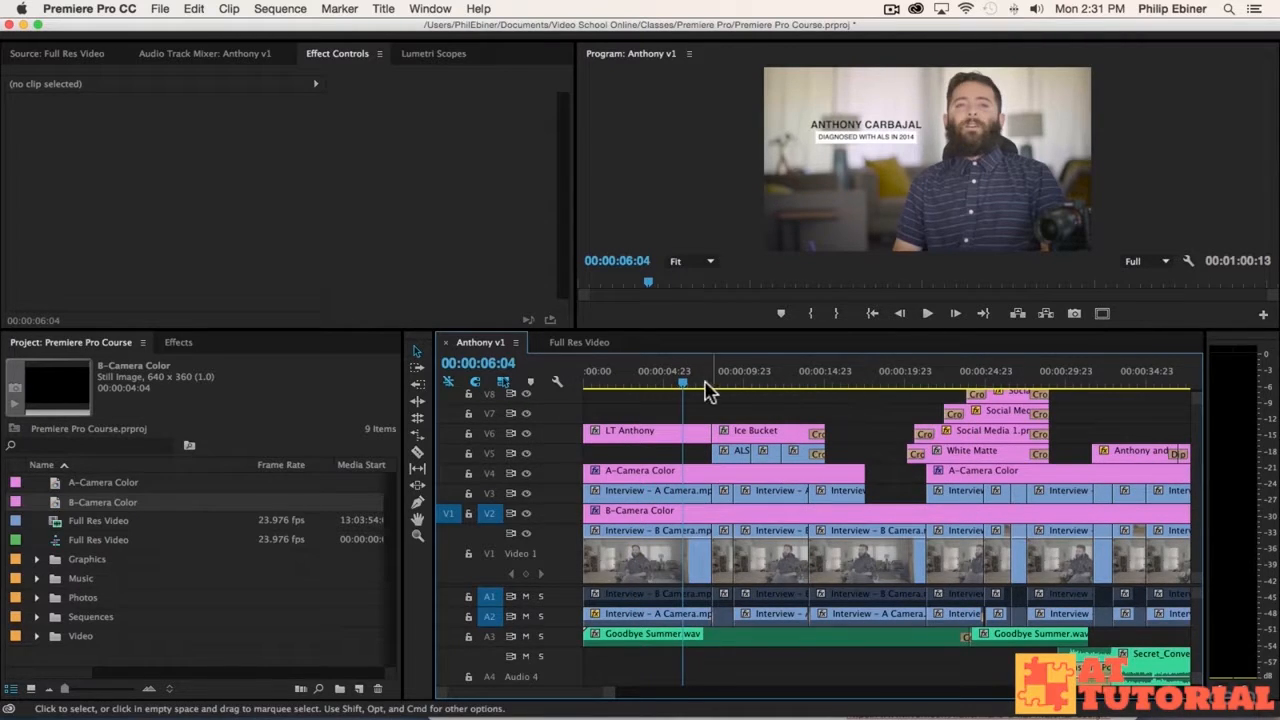
pyautogui.moveTo(711, 383); pyautogui.dragTo(716, 385)
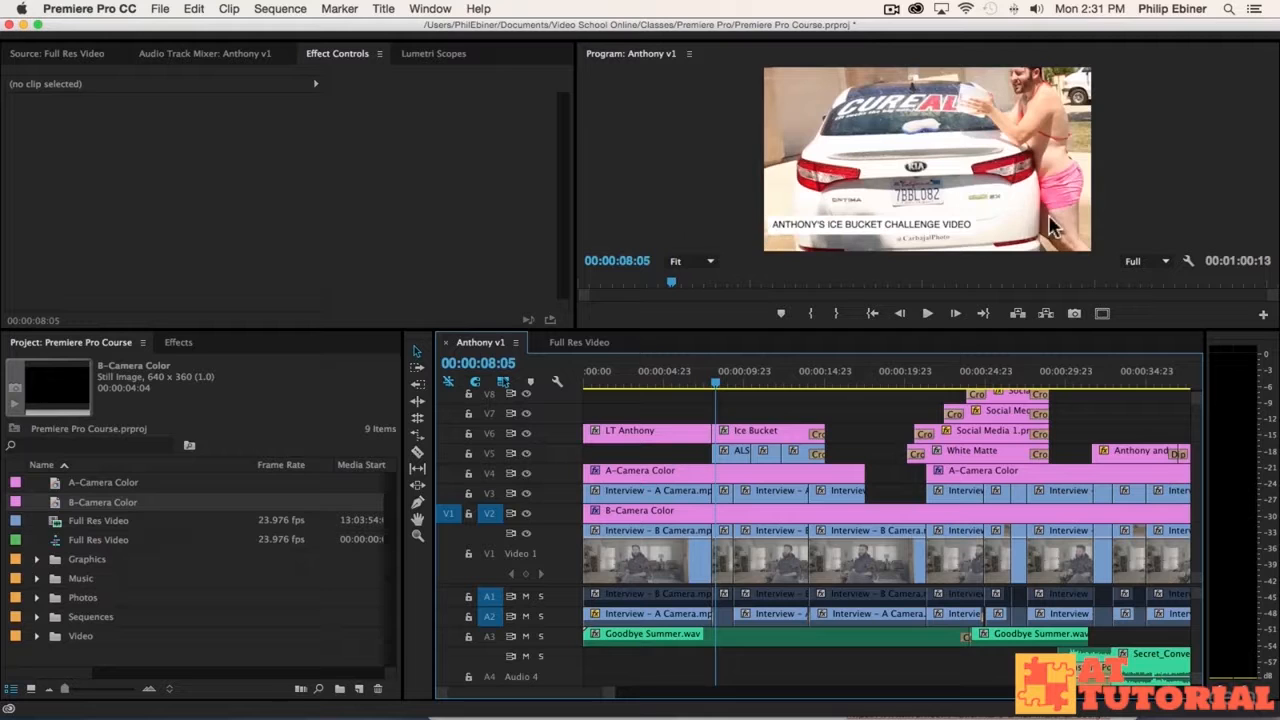
pyautogui.click(746, 436)
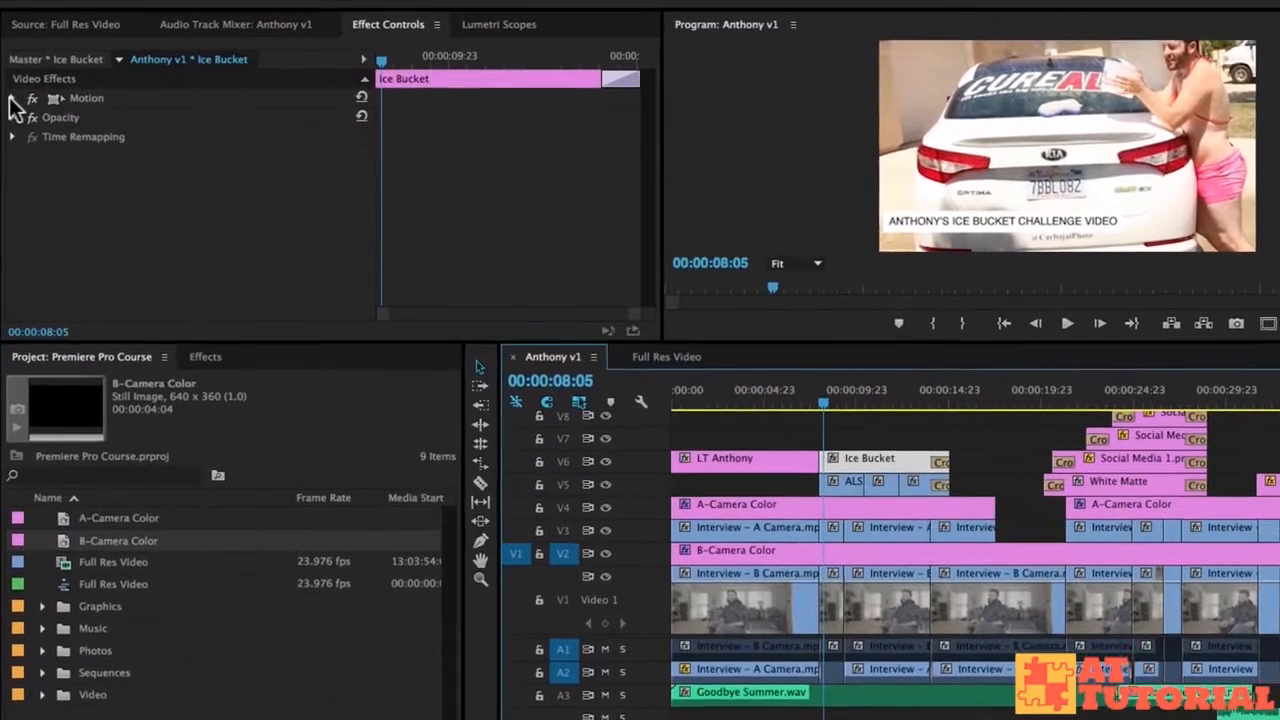
pyautogui.click(12, 98)
pyautogui.click(12, 98)
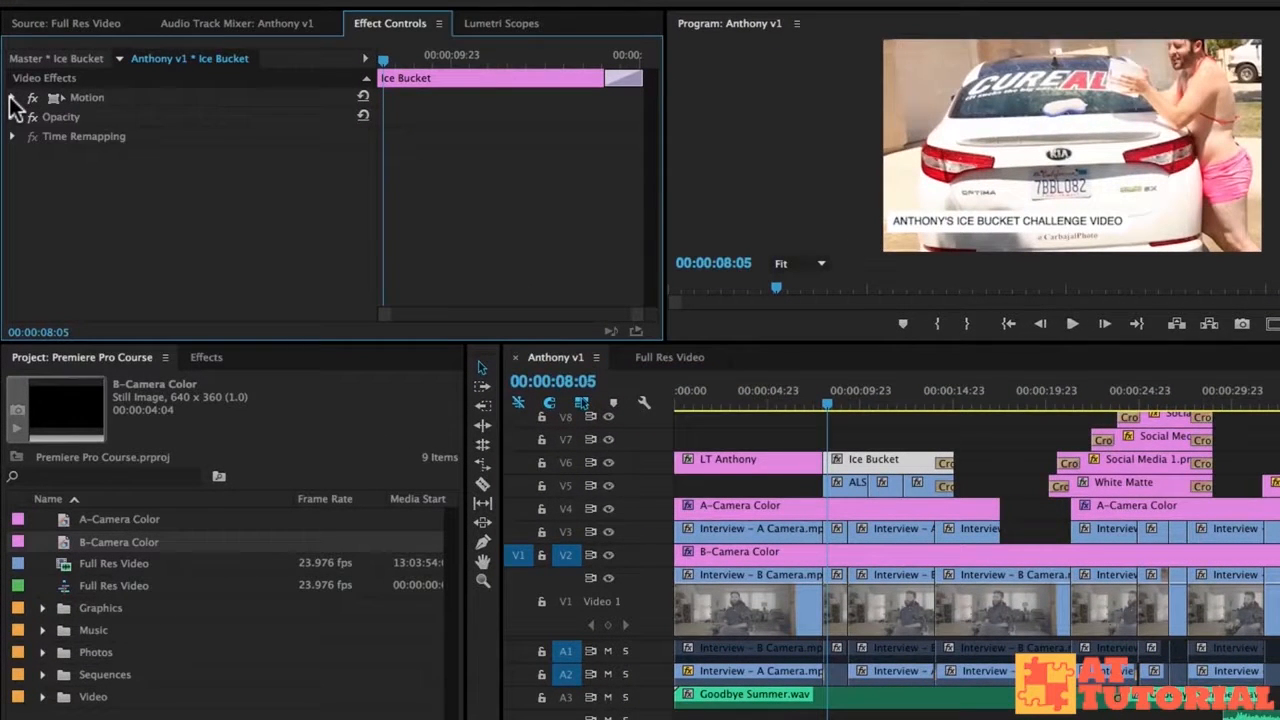
pyautogui.click(12, 98)
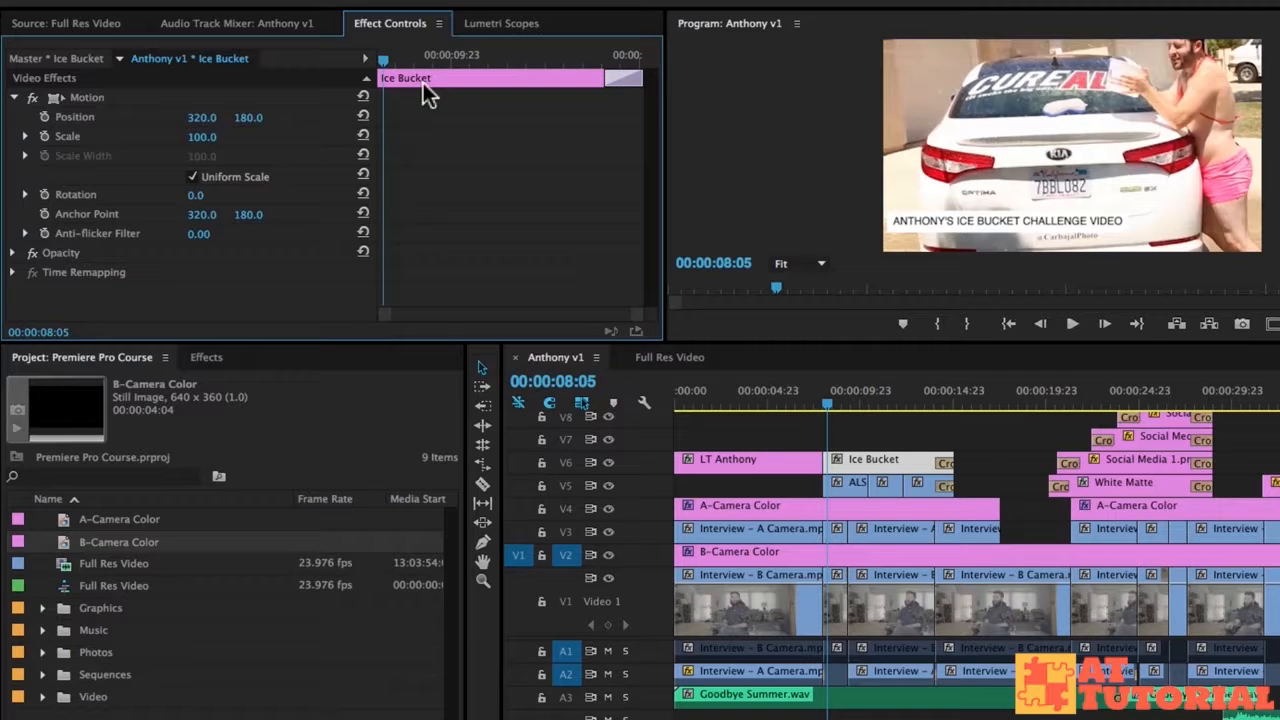
# Turn on Position animation for the Ice Bucket title at 00:00:08:23 to place a keyframe there.
pyautogui.click(824, 400)
pyautogui.press('=')
pyautogui.press('=')
pyautogui.press('=')
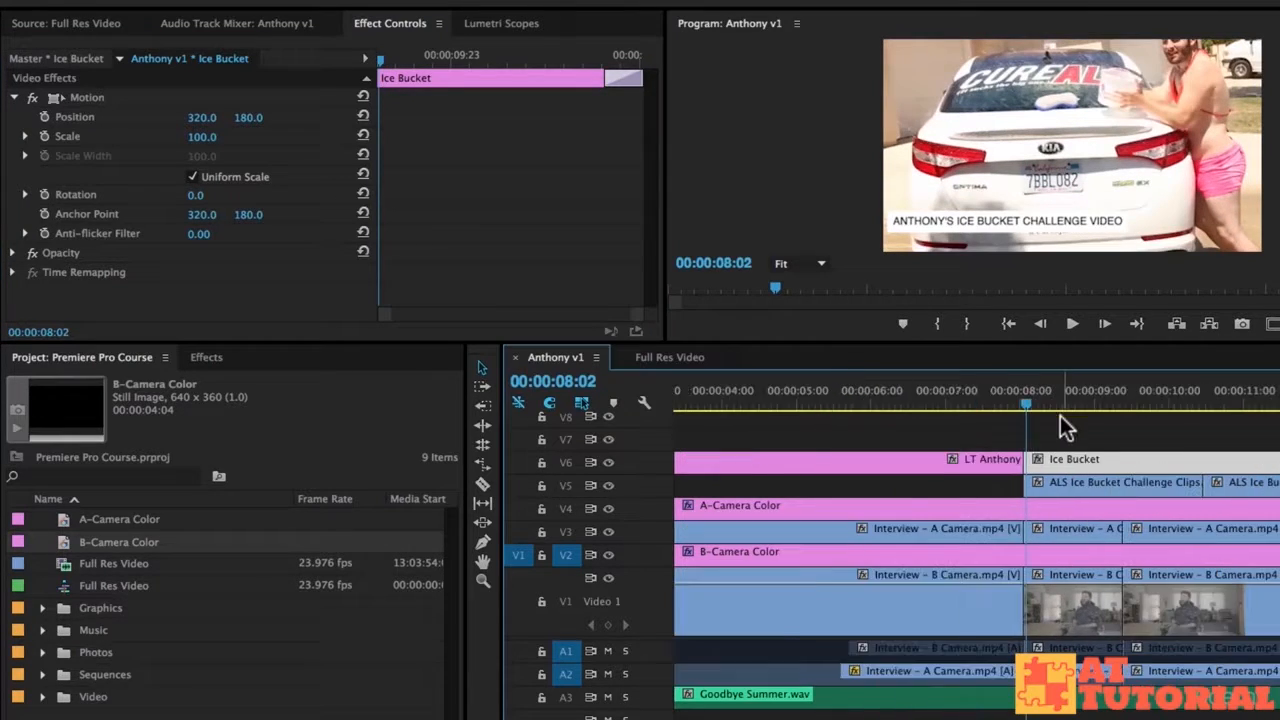
pyautogui.moveTo(806, 400); pyautogui.dragTo(869, 394)
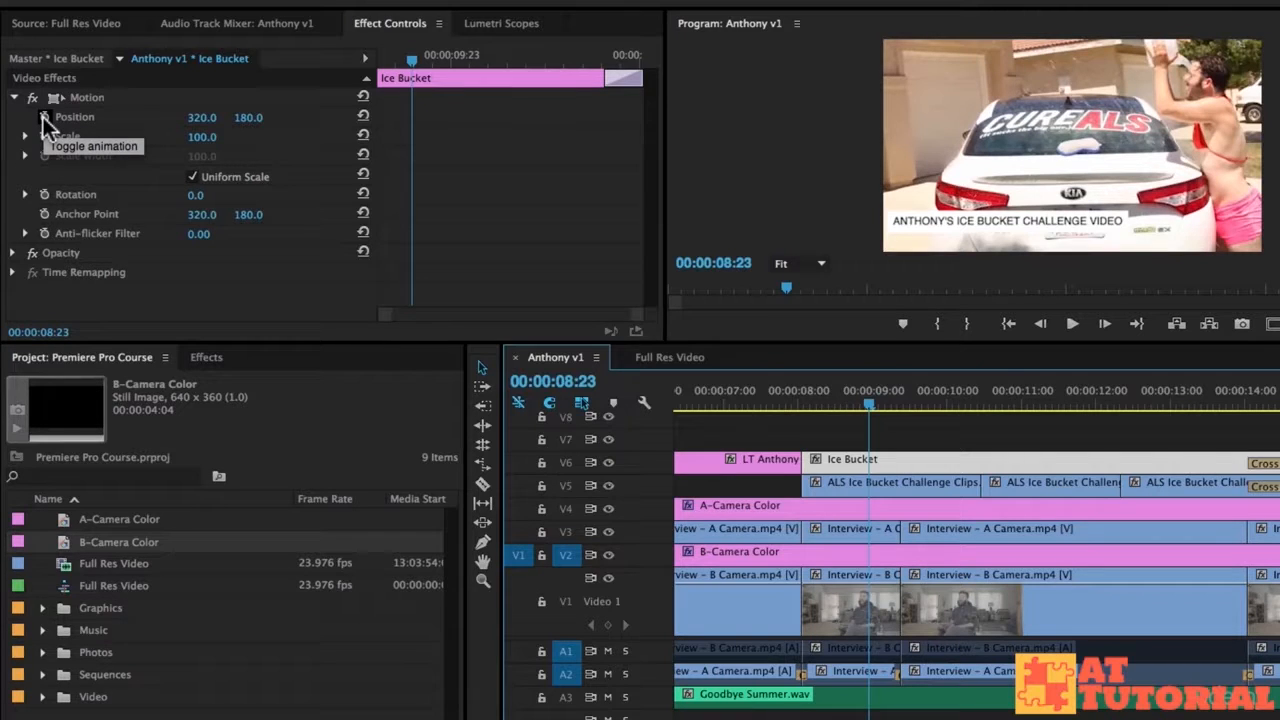
pyautogui.click(44, 117)
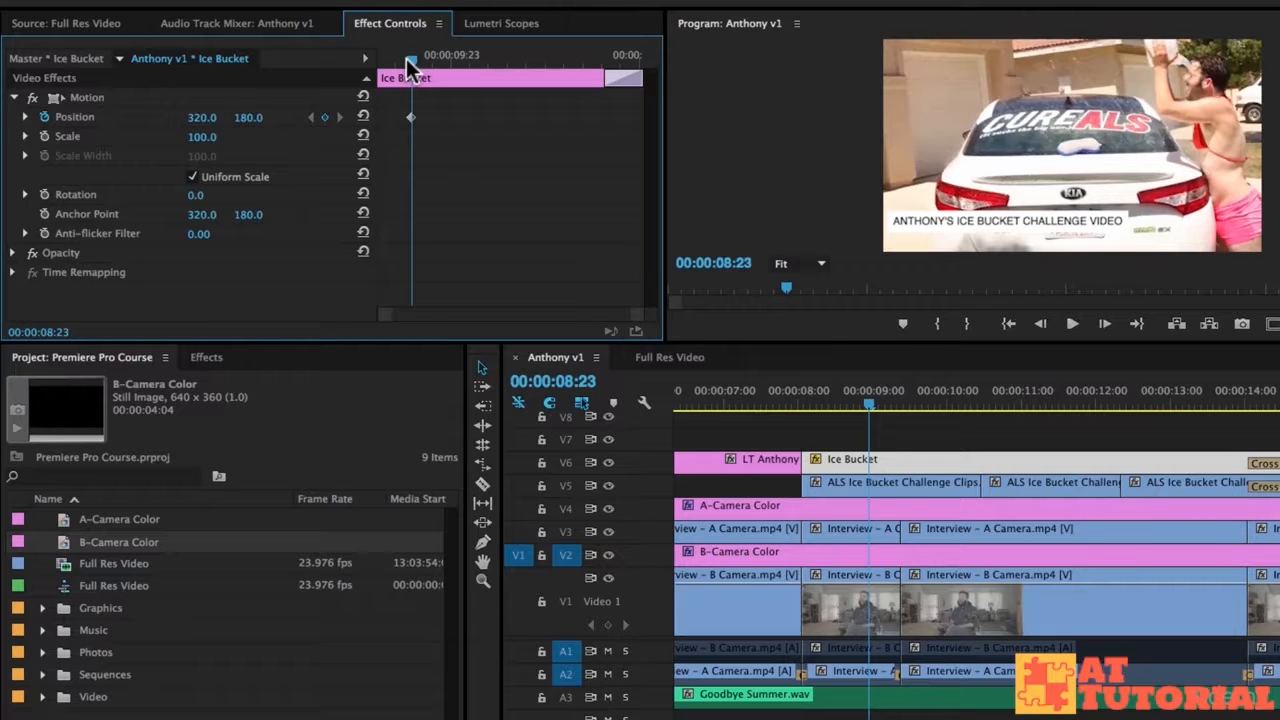
# At the title's first frame, 00:00:08:01, set its vertical Position to 266 so it starts below the frame.
pyautogui.moveTo(408, 58); pyautogui.dragTo(395, 58)
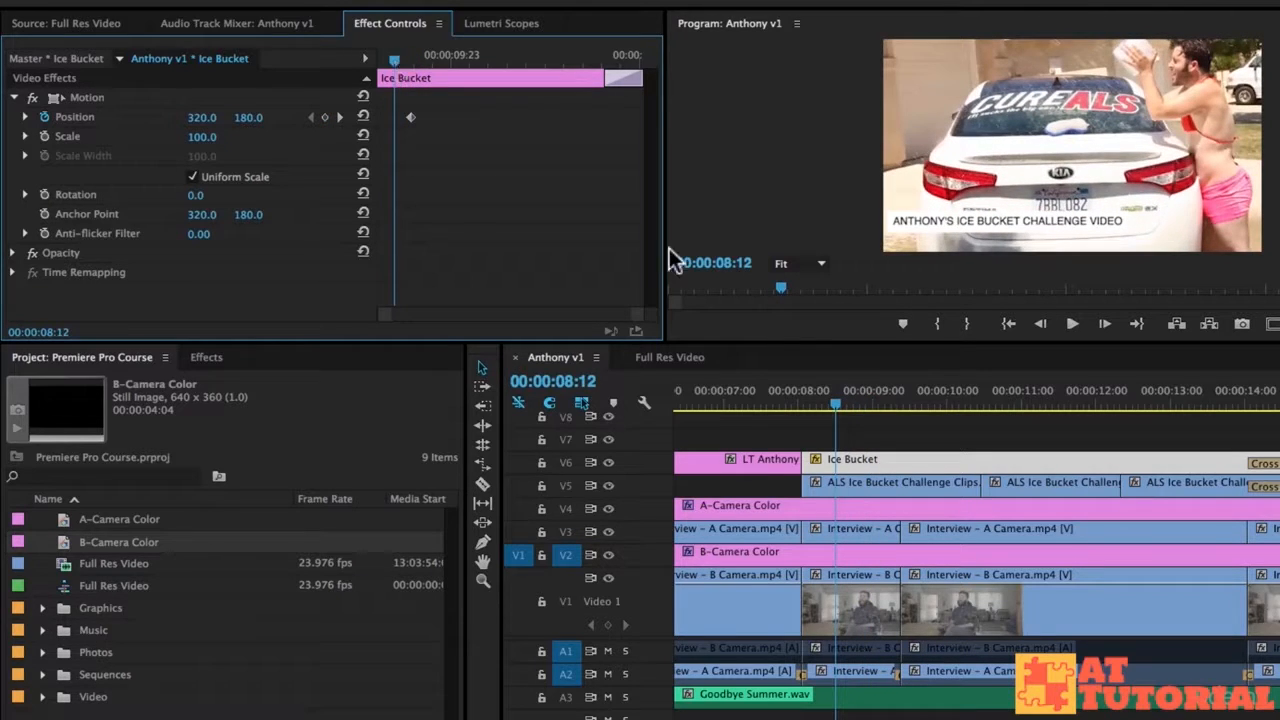
pyautogui.moveTo(830, 401); pyautogui.dragTo(809, 401)
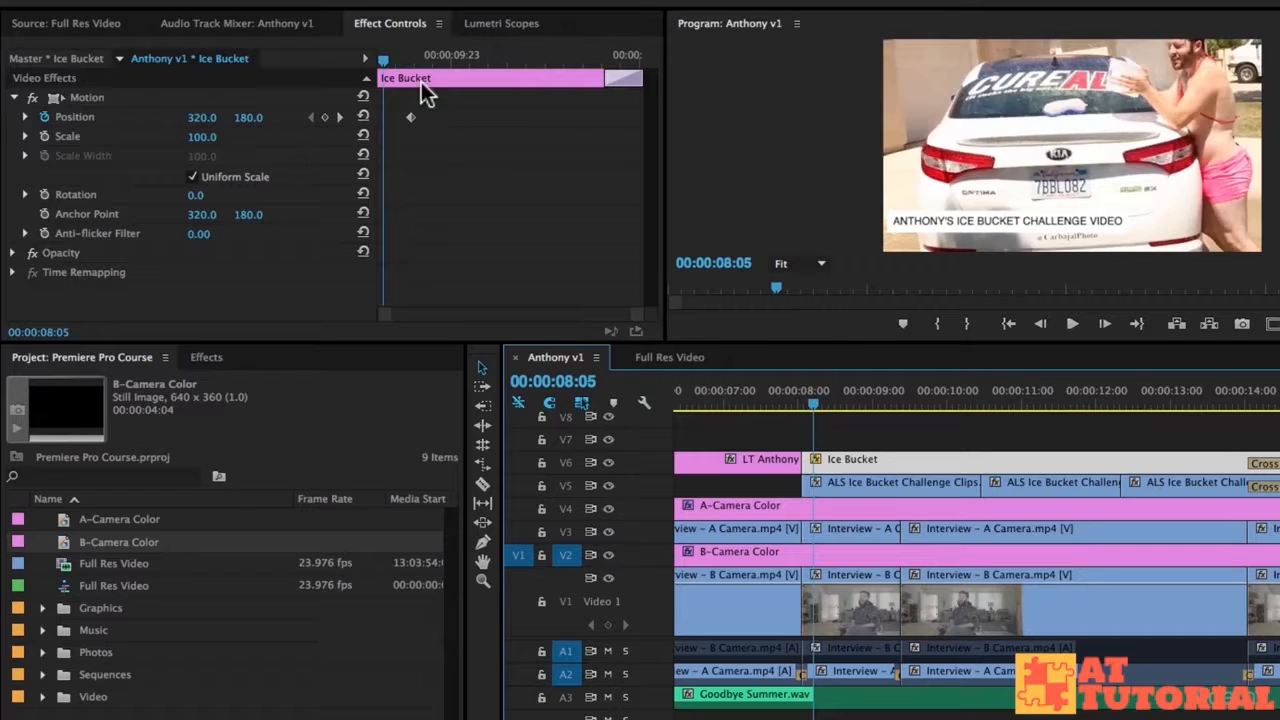
pyautogui.moveTo(385, 60); pyautogui.dragTo(326, 60)
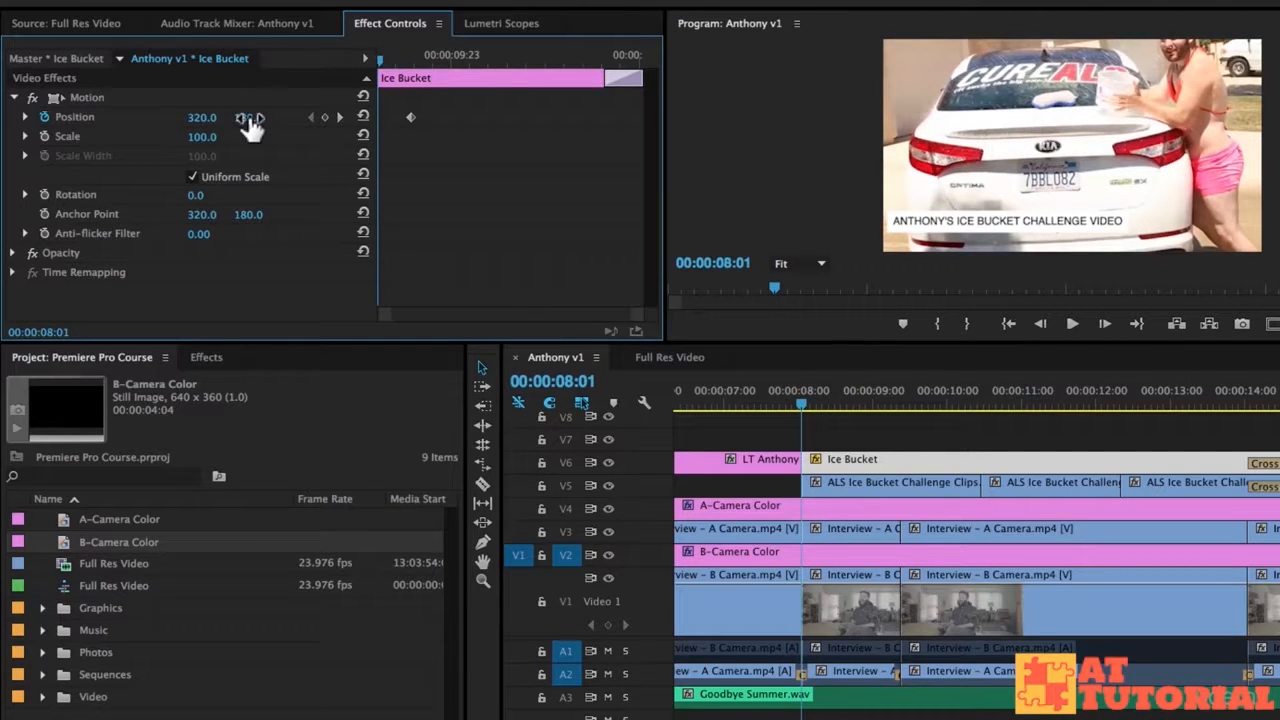
pyautogui.moveTo(250, 118)
pyautogui.mouseDown()
pyautogui.moveTo(322, 118)
pyautogui.moveTo(257, 117)
pyautogui.mouseUp()
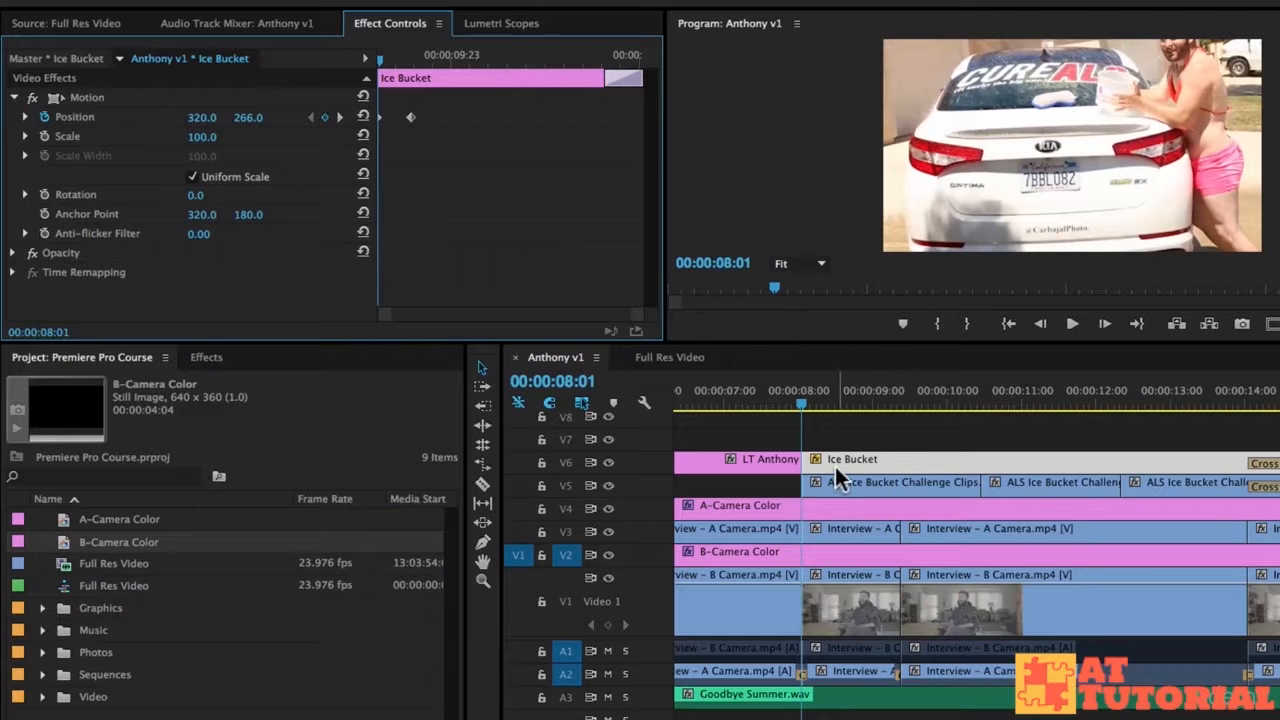
# Play back the Ice Bucket title's slide-in animation twice and mute the system sound.
pyautogui.click(845, 425)
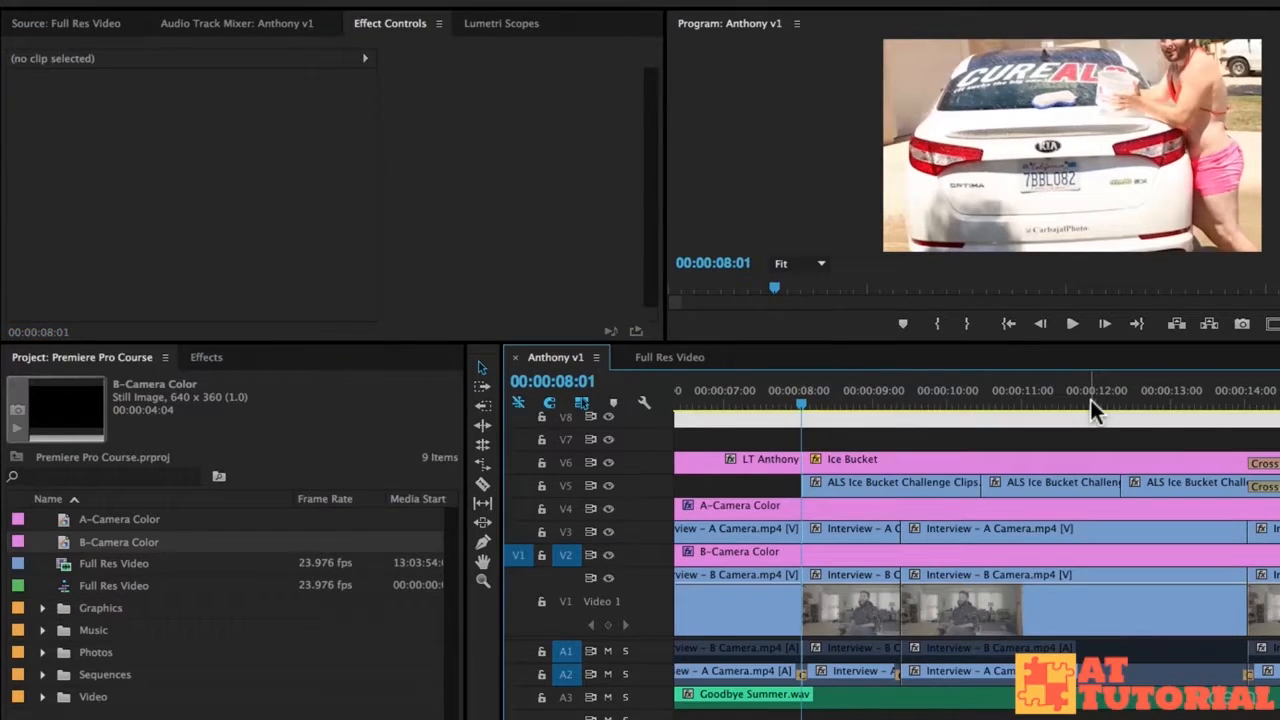
pyautogui.press('space')
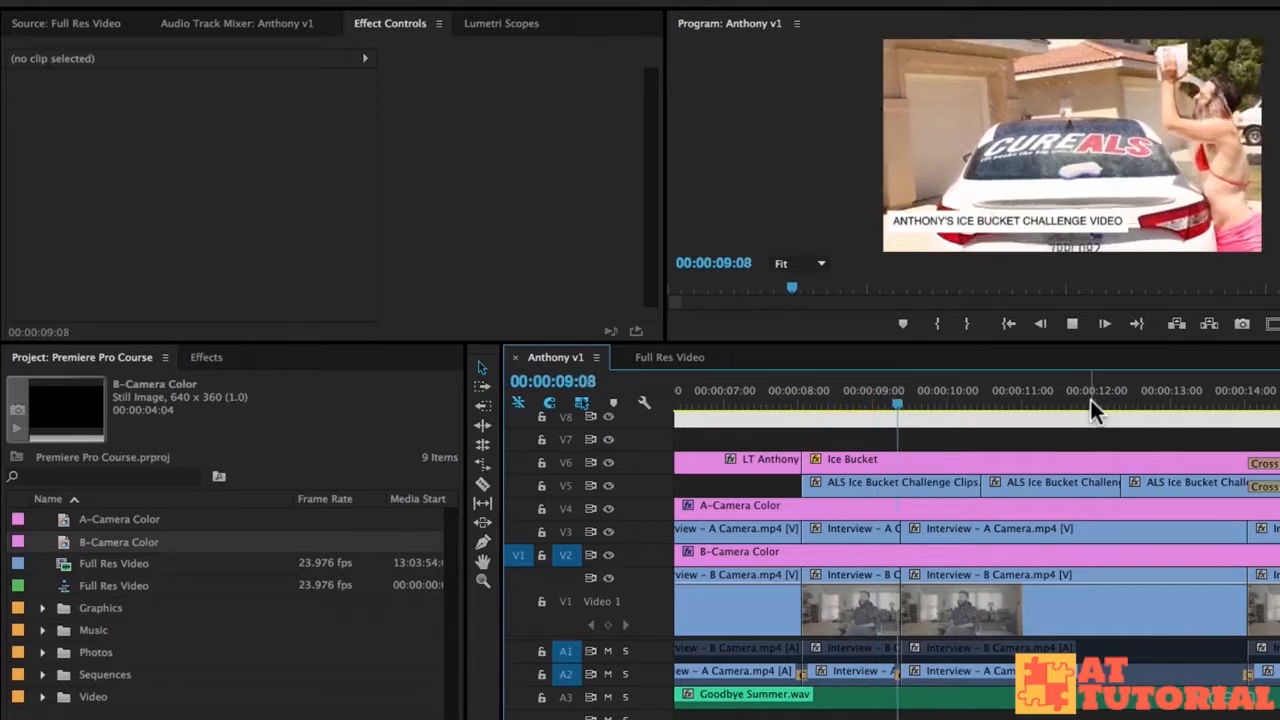
pyautogui.press('space')
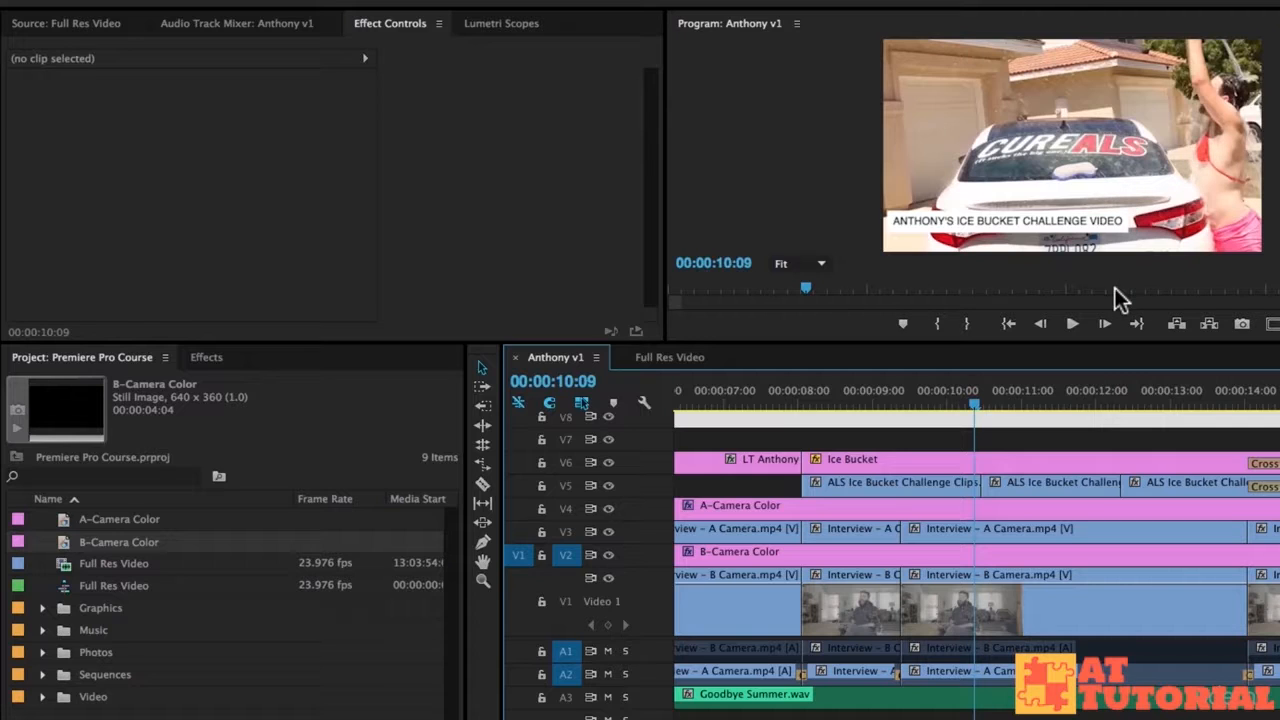
pyautogui.click(814, 392)
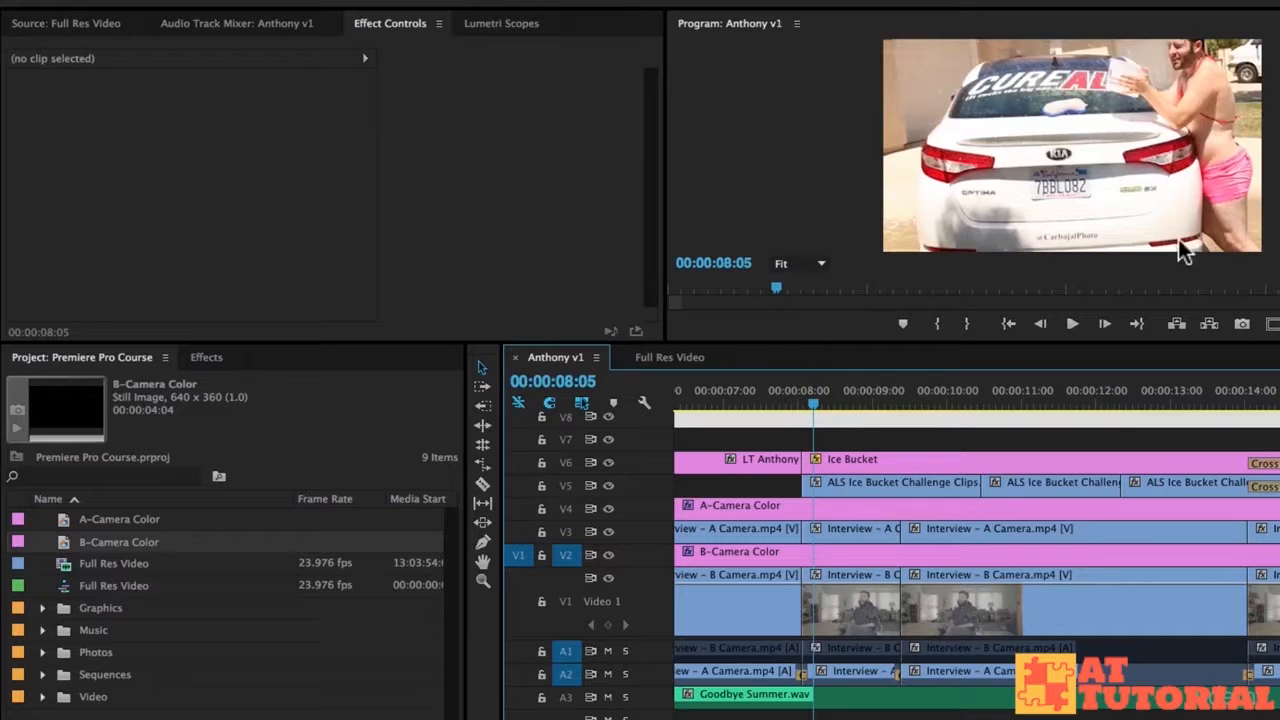
pyautogui.press('space')
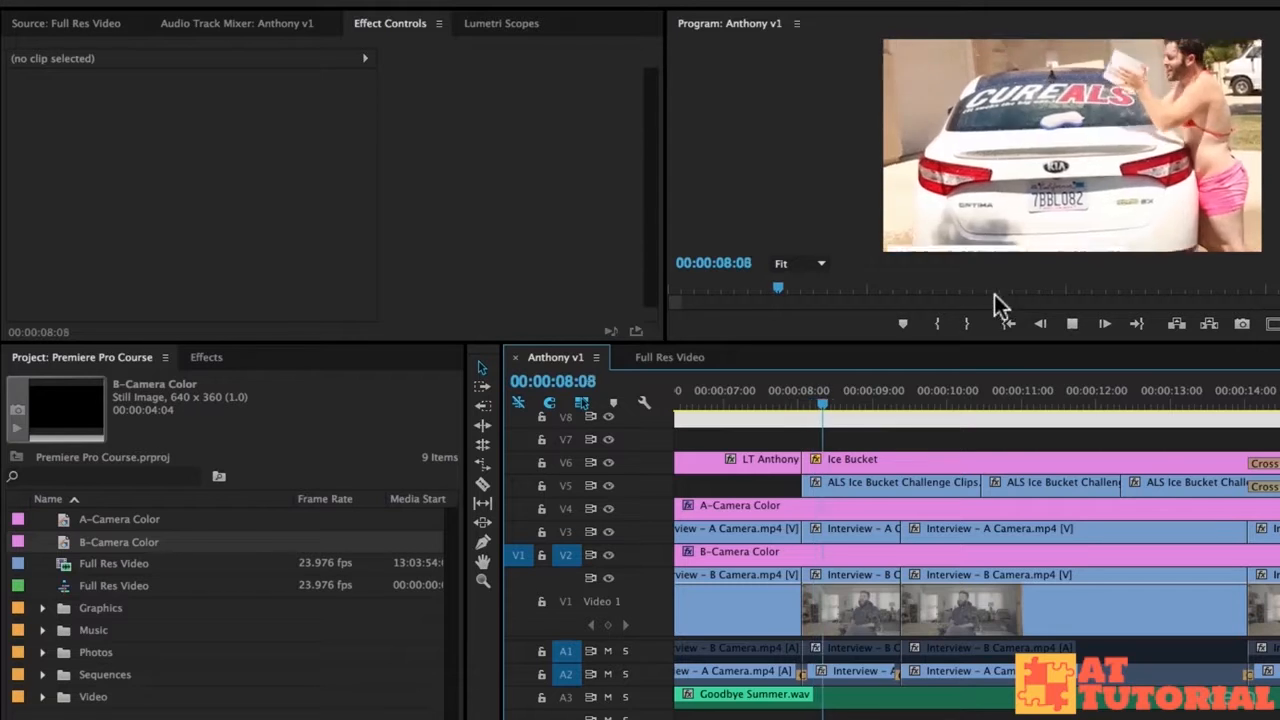
pyautogui.press('space')
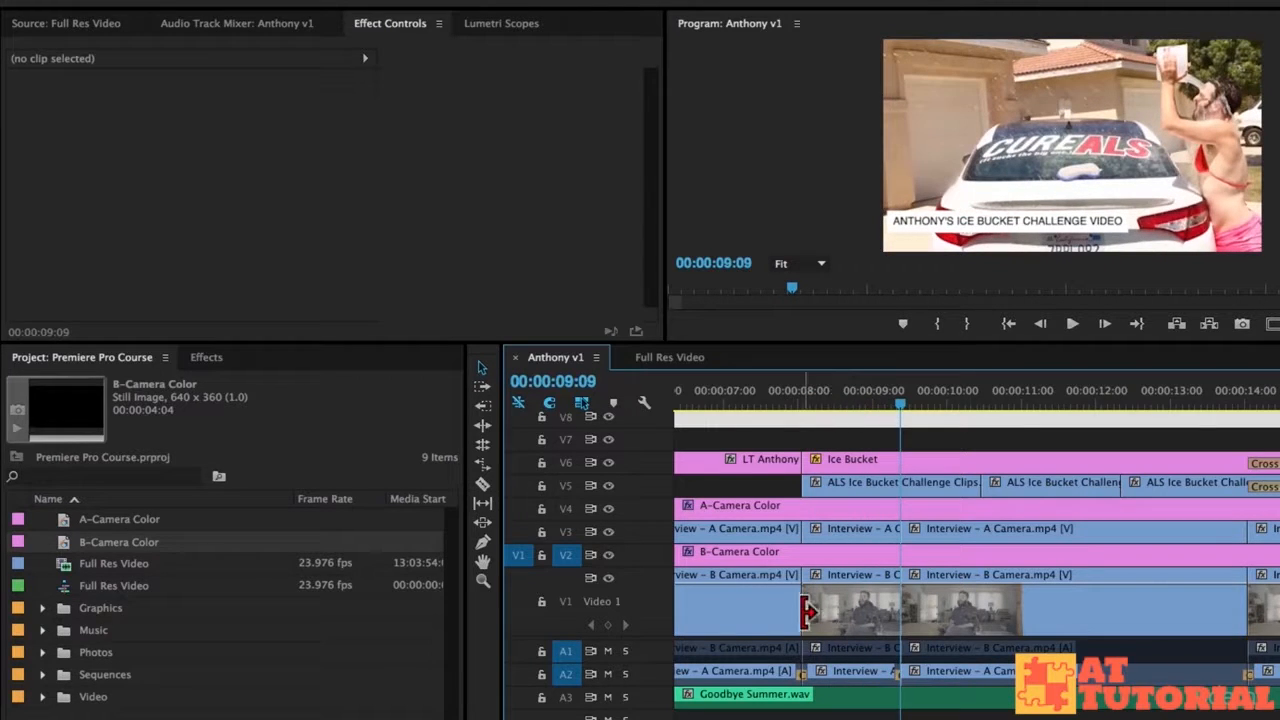
pyautogui.press('XF86AudioMute')
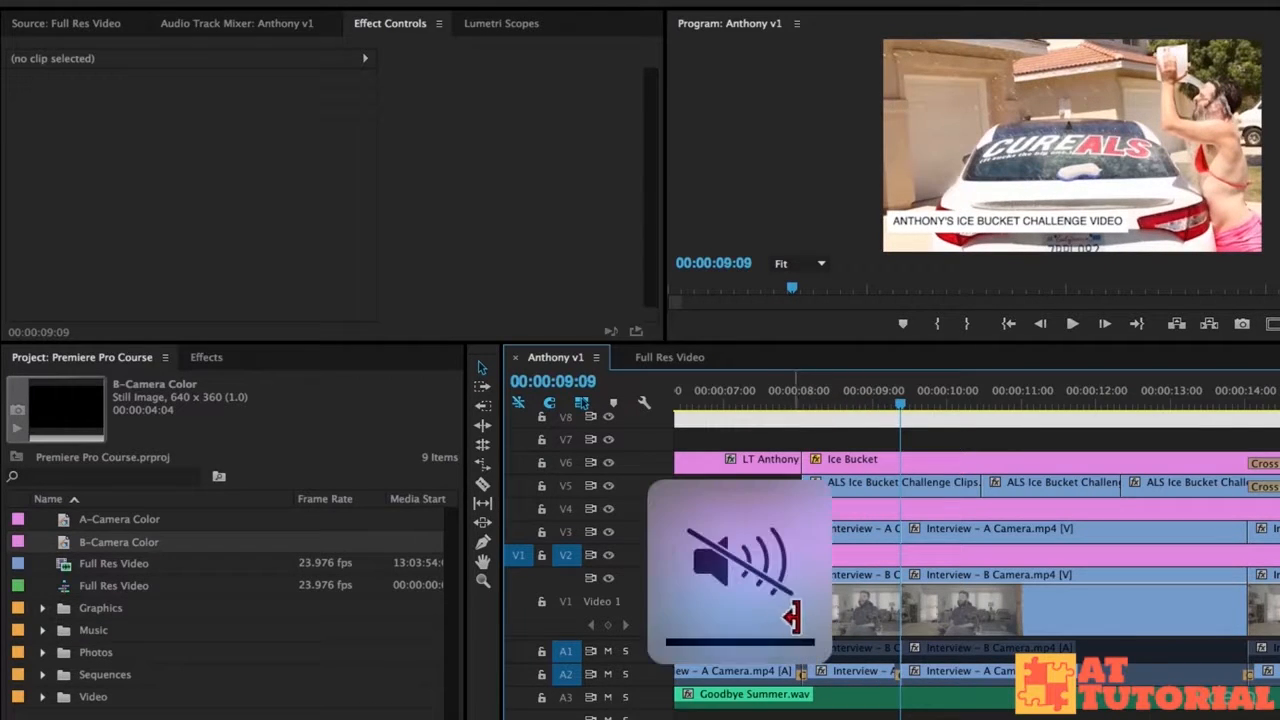
# Speed up the Ice Bucket title's slide-in by moving its second Position keyframe earlier, to about 00:00:08:13.
pyautogui.click(899, 463)
pyautogui.click(884, 484)
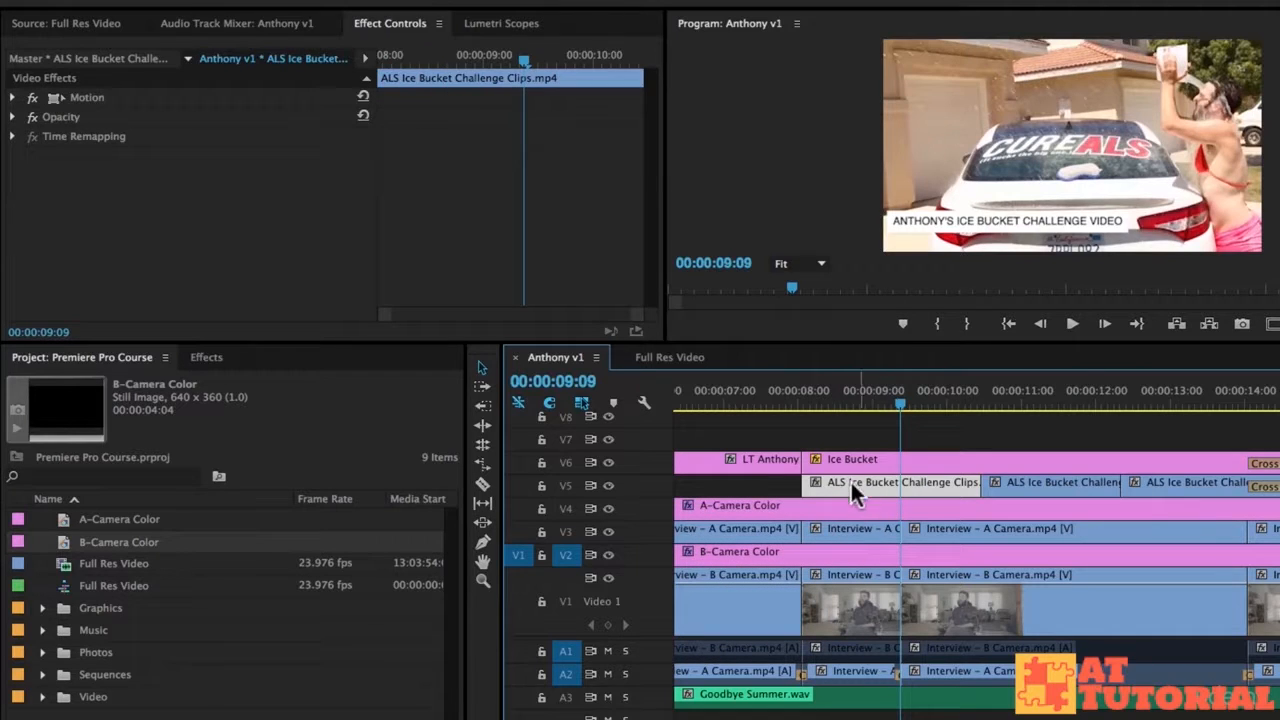
pyautogui.click(845, 462)
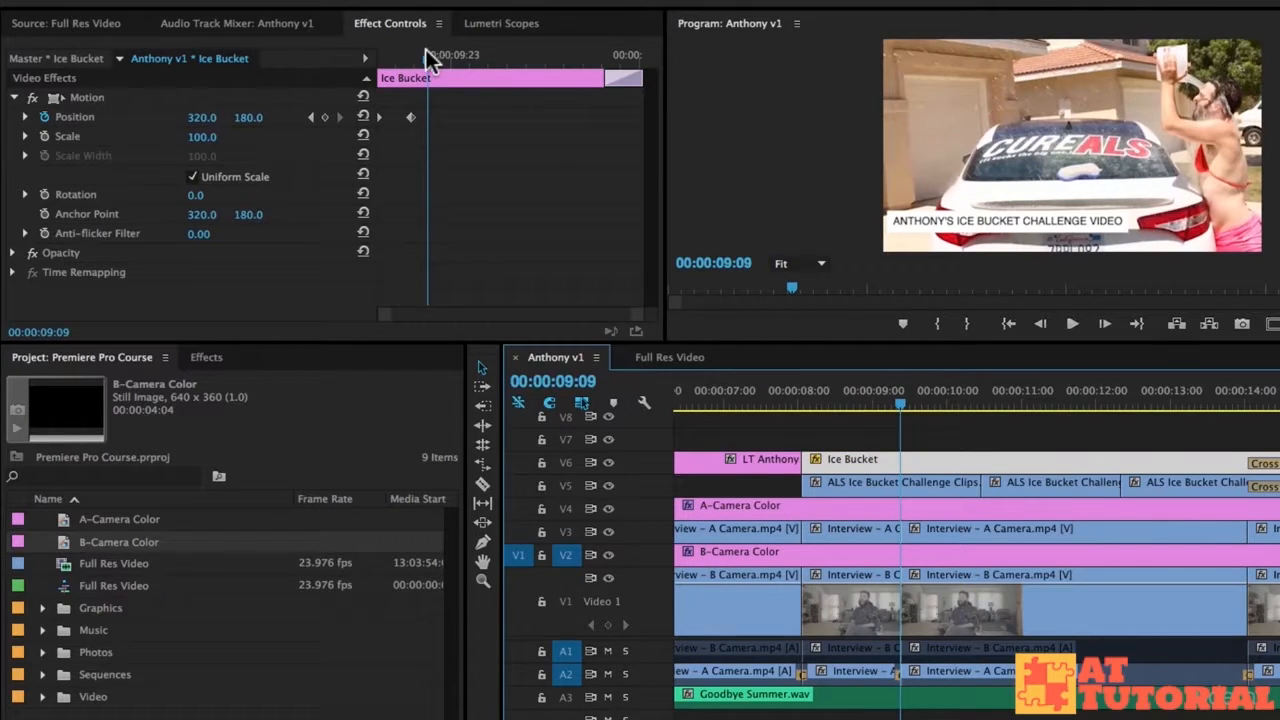
pyautogui.click(412, 118)
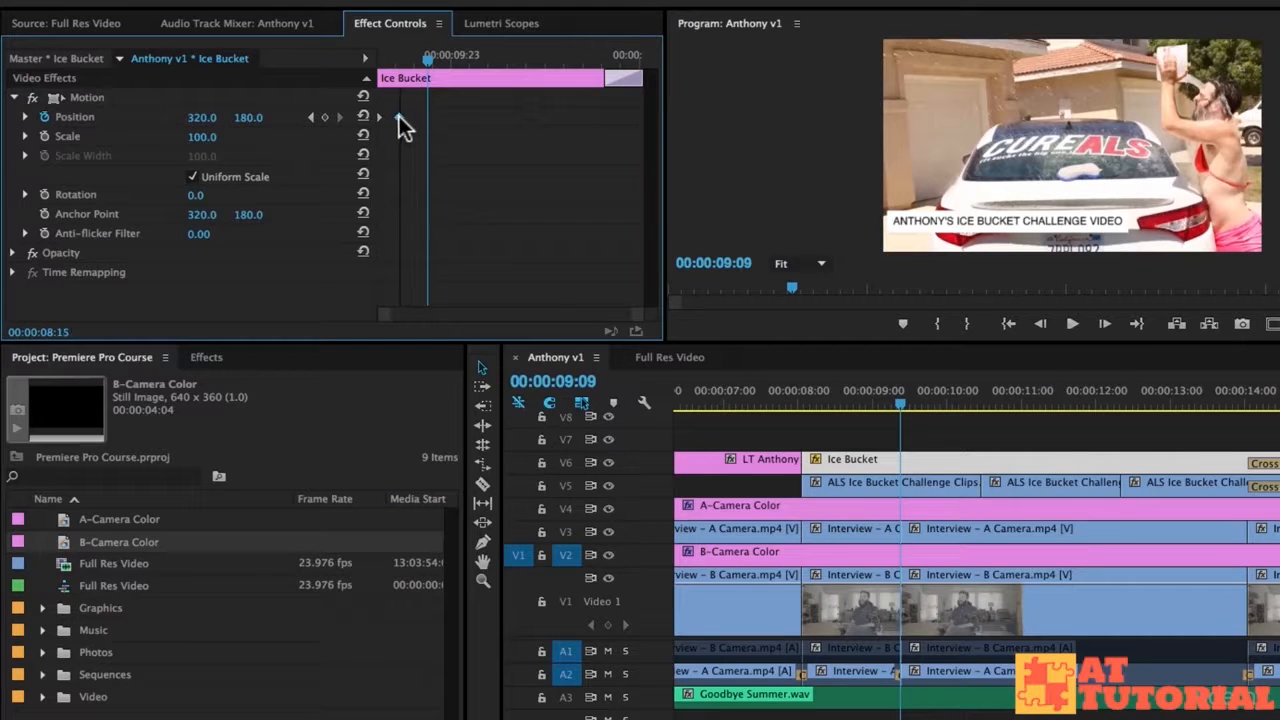
# Play back the shortened slide-in of the Ice Bucket title from the start of the clip.
pyautogui.click(800, 386)
pyautogui.press('space')
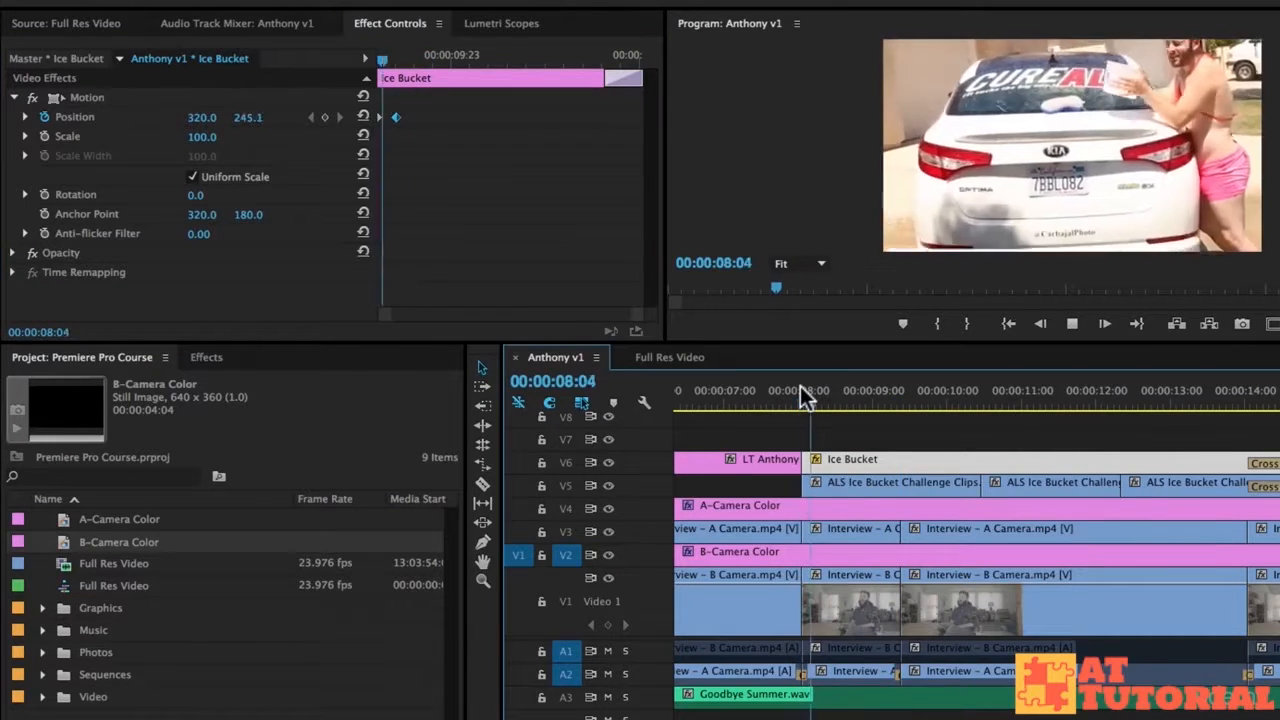
pyautogui.click(807, 398)
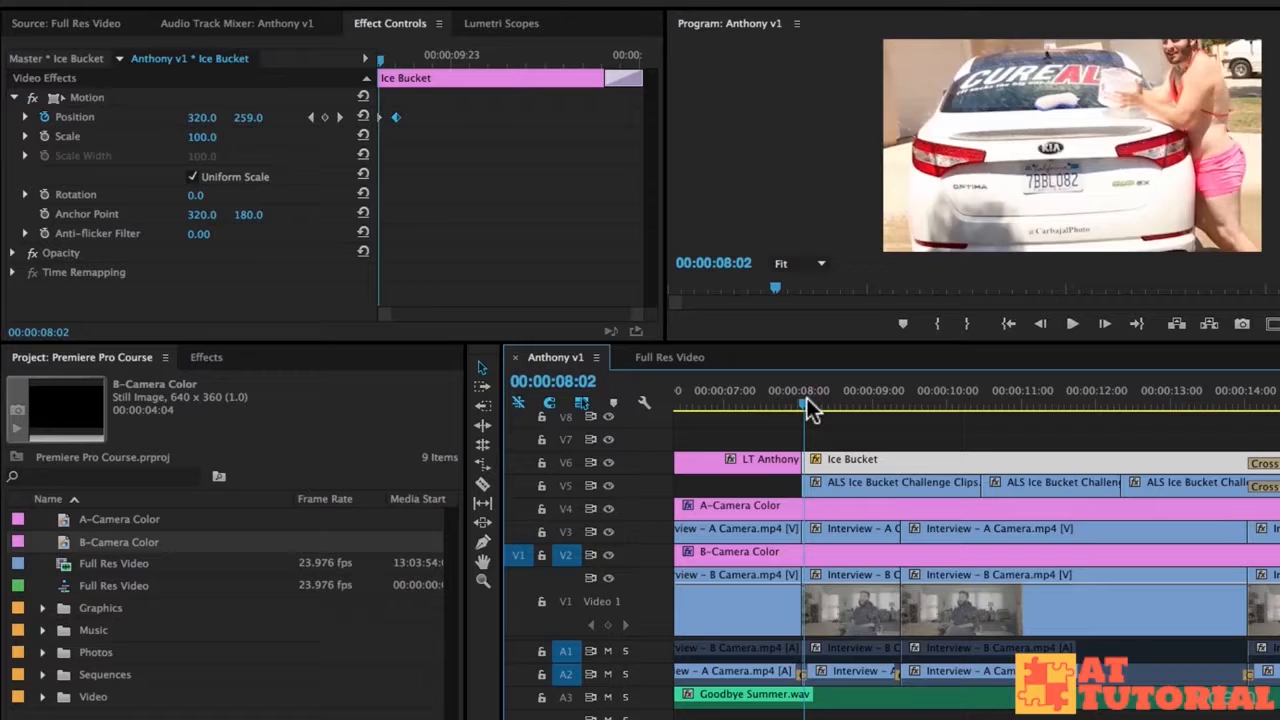
pyautogui.press('space')
pyautogui.press('space')
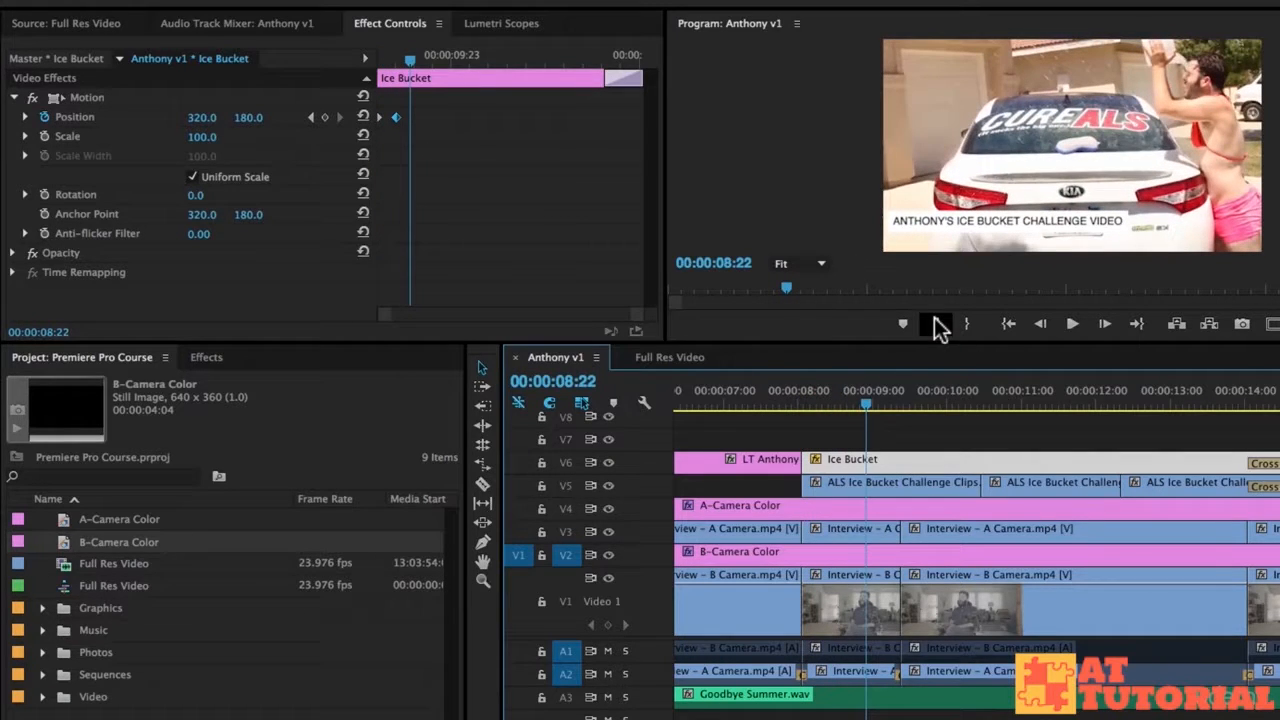
# Scrub through the title's movement between its two Position keyframes and return to the clip's first frame.
pyautogui.click(392, 124)
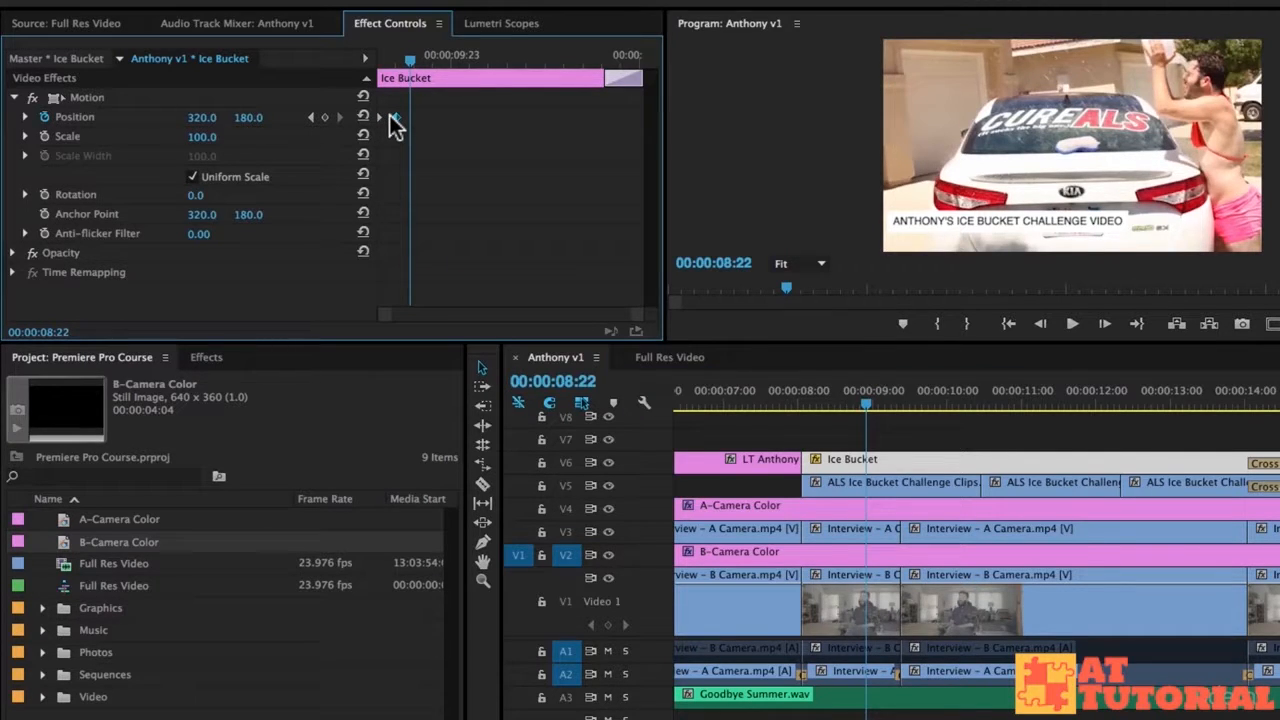
pyautogui.moveTo(383, 60)
pyautogui.mouseDown()
pyautogui.moveTo(351, 58)
pyautogui.moveTo(397, 58)
pyautogui.mouseUp()
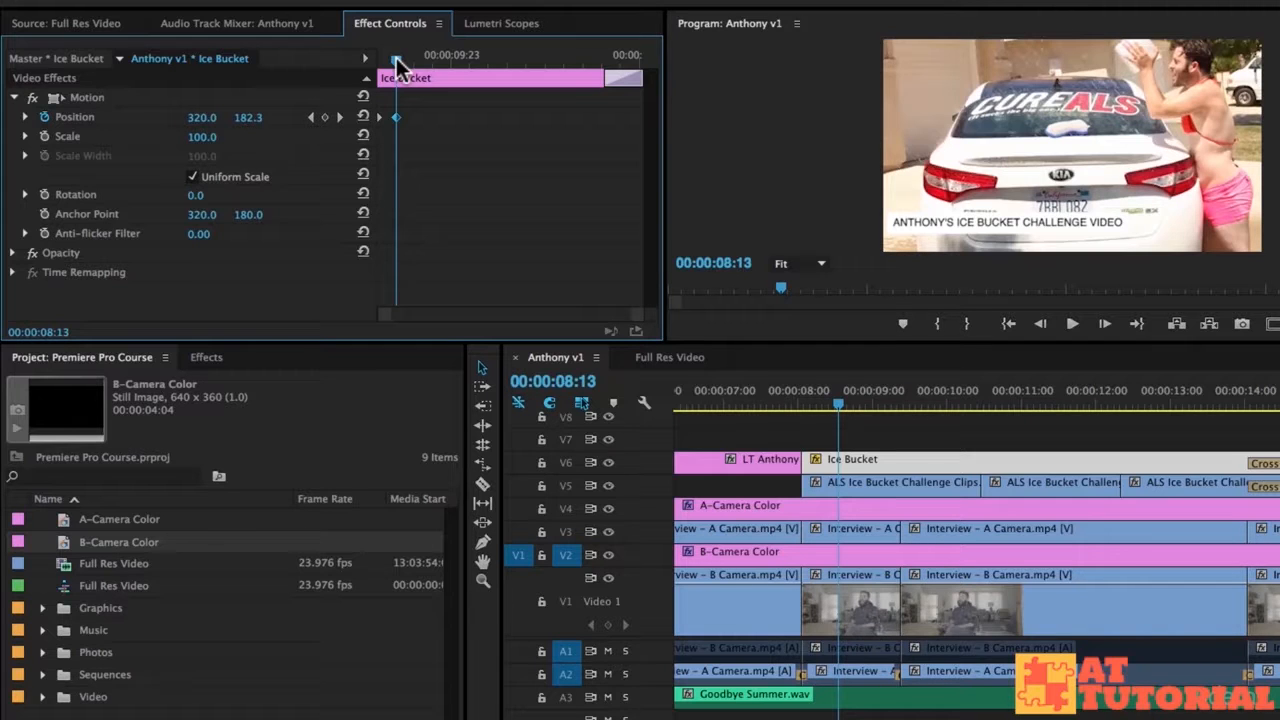
pyautogui.press('Up')
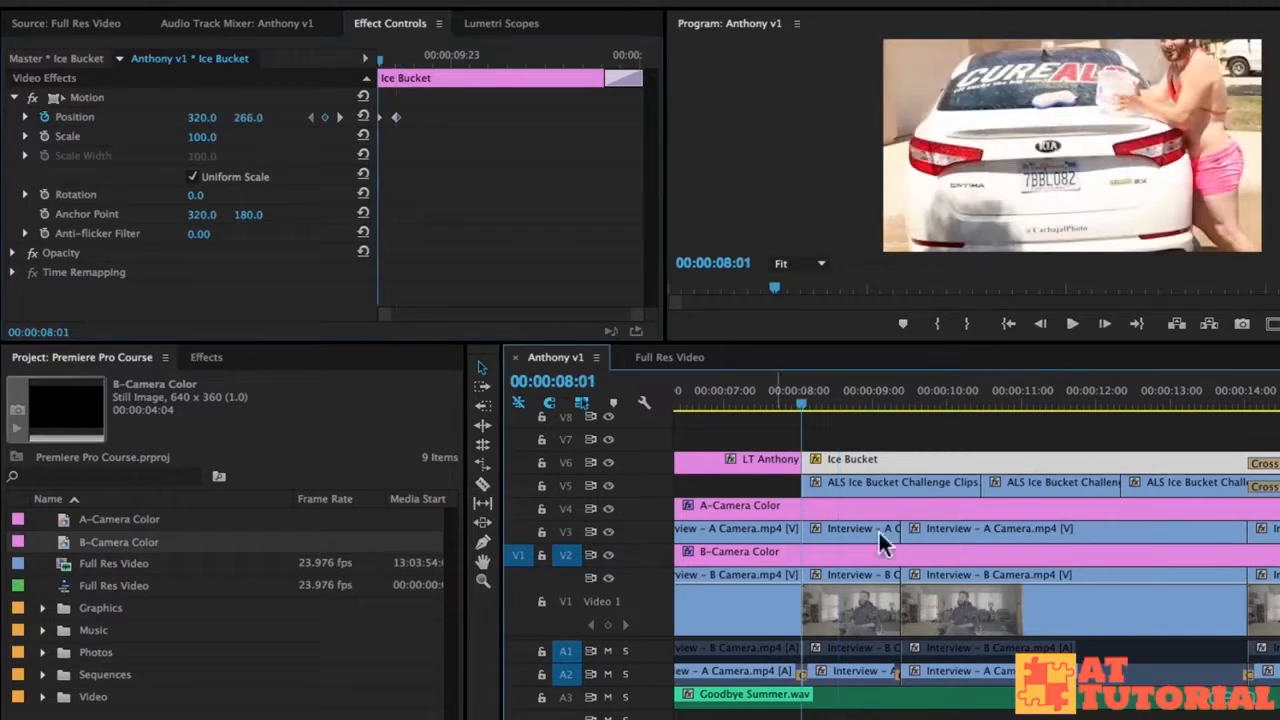
pyautogui.moveTo(384, 58)
pyautogui.mouseDown()
pyautogui.moveTo(403, 57)
pyautogui.moveTo(370, 57)
pyautogui.mouseUp()
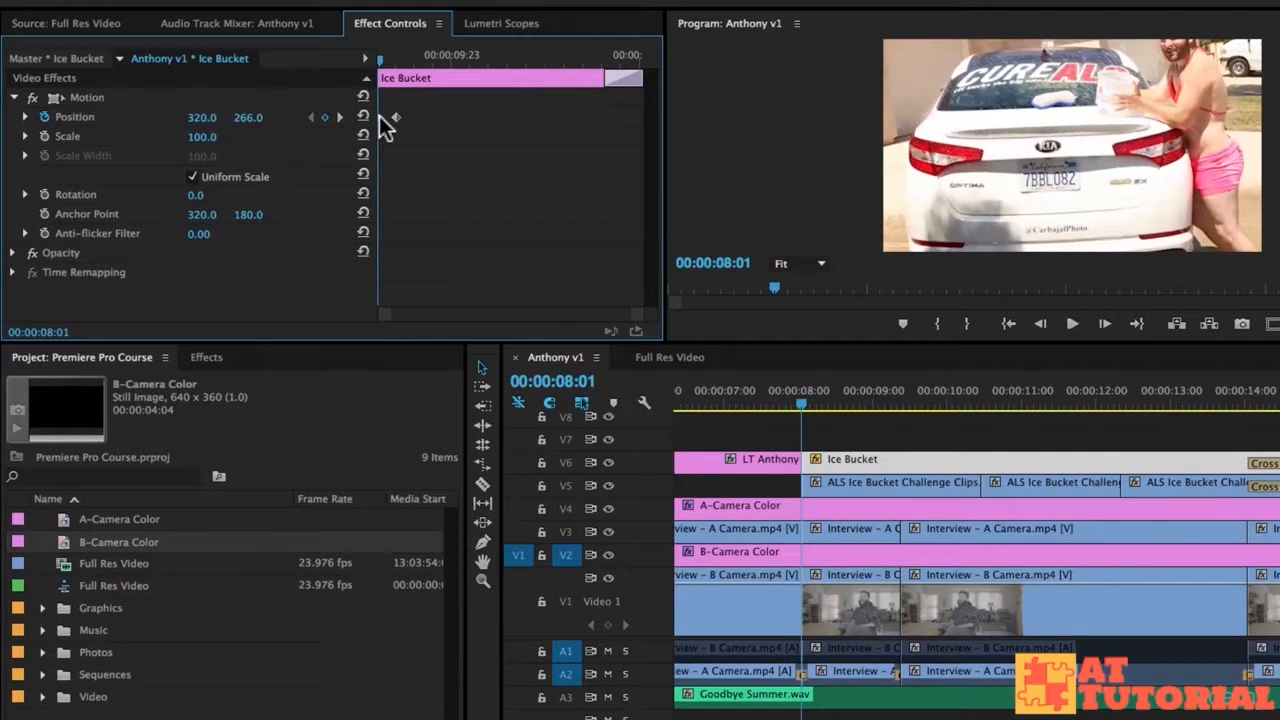
# Set the temporal interpolation of the title's second Position keyframe to Bezier and return to the clip's first frame.
pyautogui.click(397, 58)
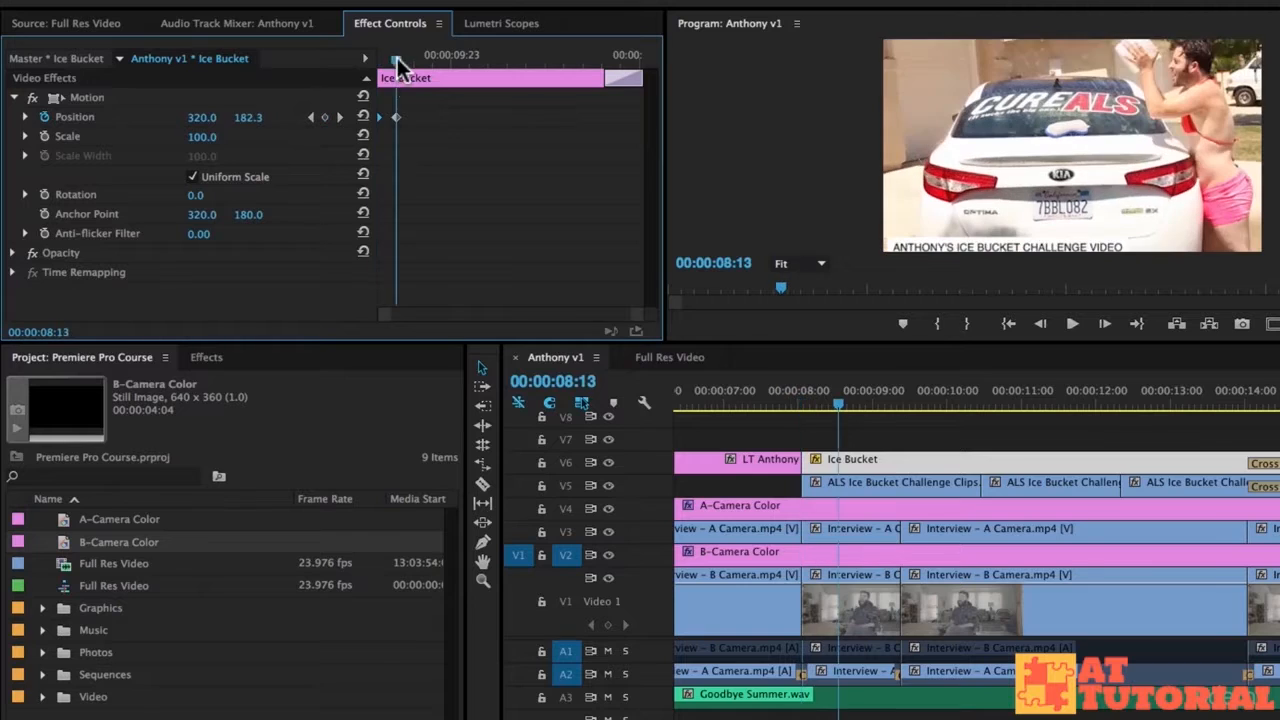
pyautogui.rightClick(398, 117)
pyautogui.moveTo(521, 272)
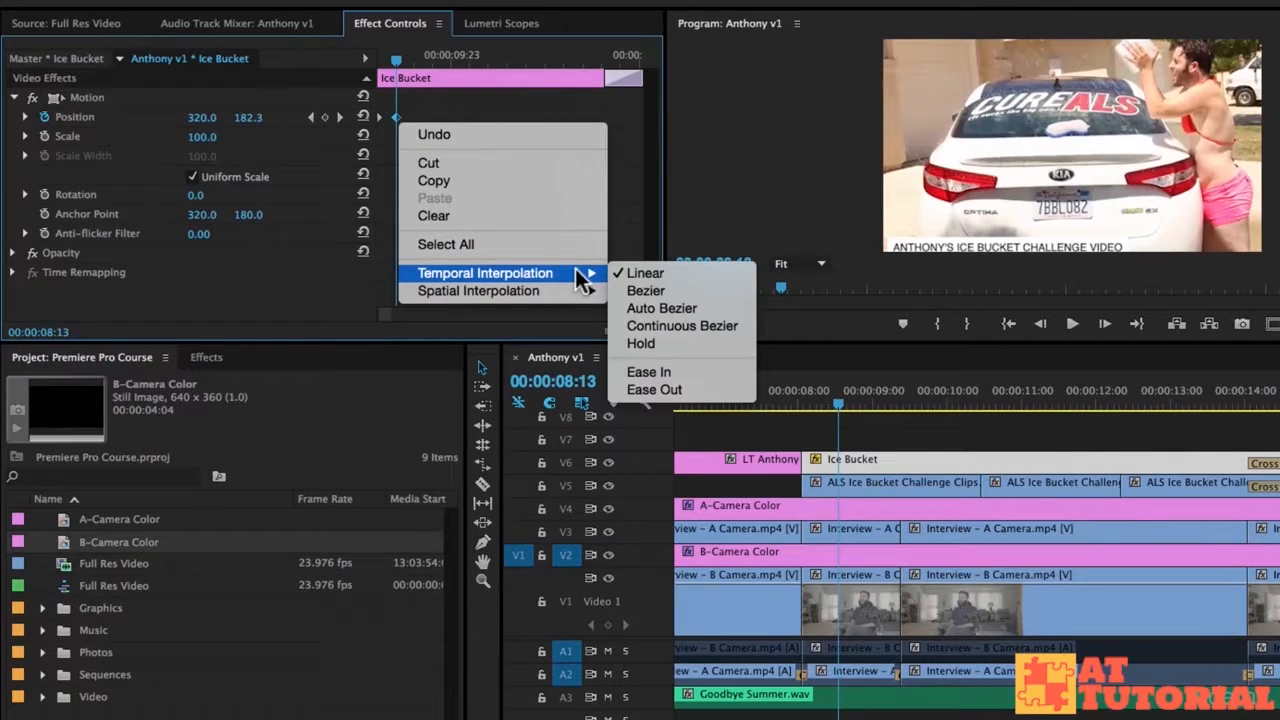
pyautogui.click(660, 290)
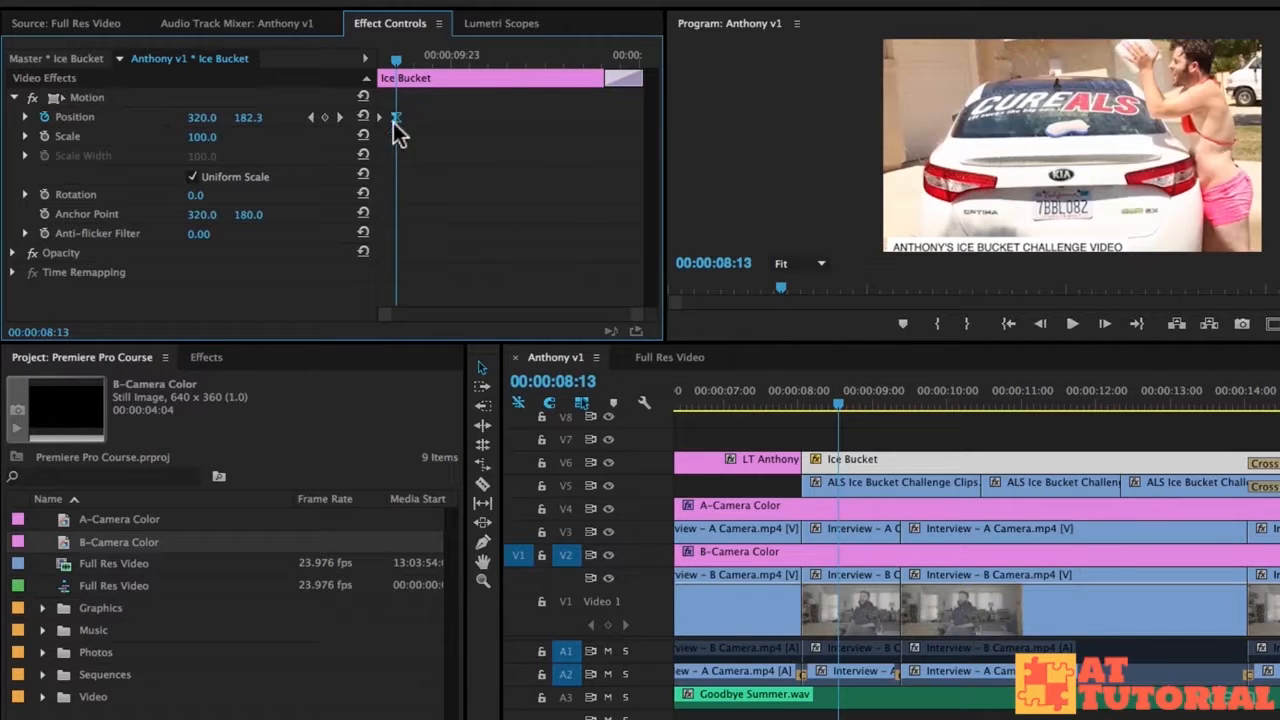
pyautogui.moveTo(390, 70); pyautogui.dragTo(343, 108)
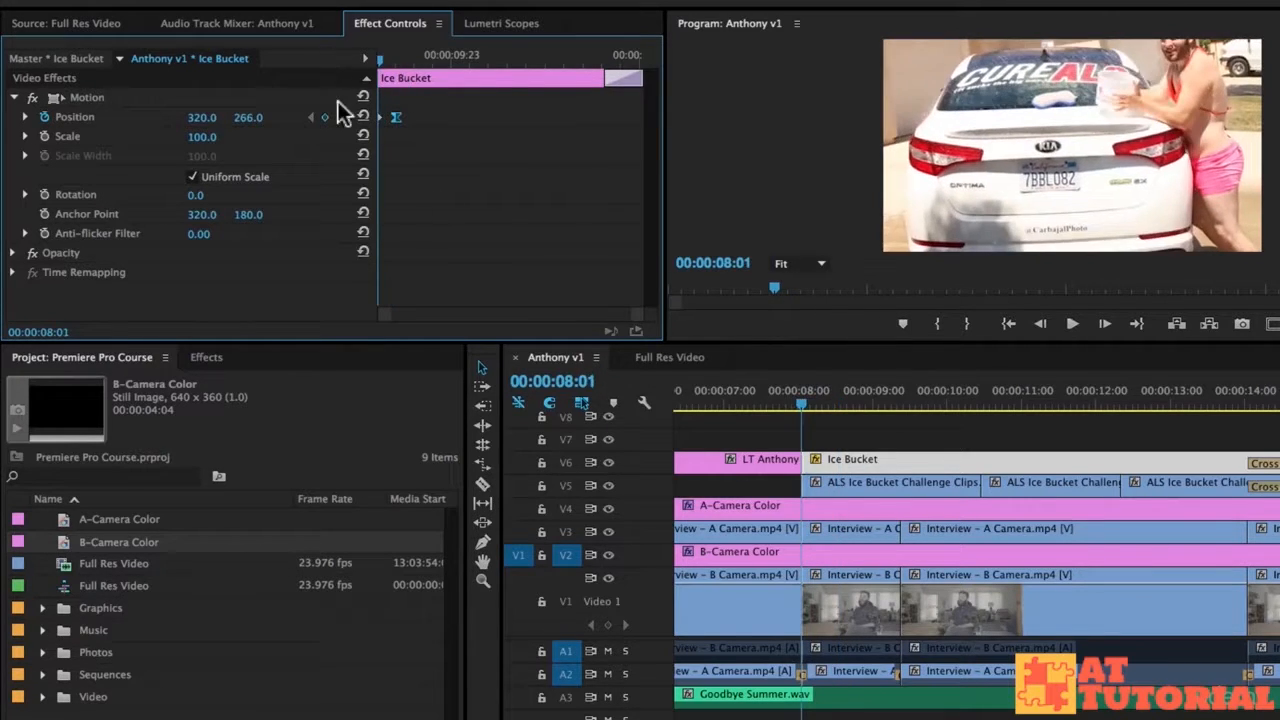
# Play back the Bezier-smoothed slide-in of the Ice Bucket title from the start of its clip.
pyautogui.click(884, 422)
pyautogui.press('space')
pyautogui.click(860, 459)
pyautogui.click(808, 392)
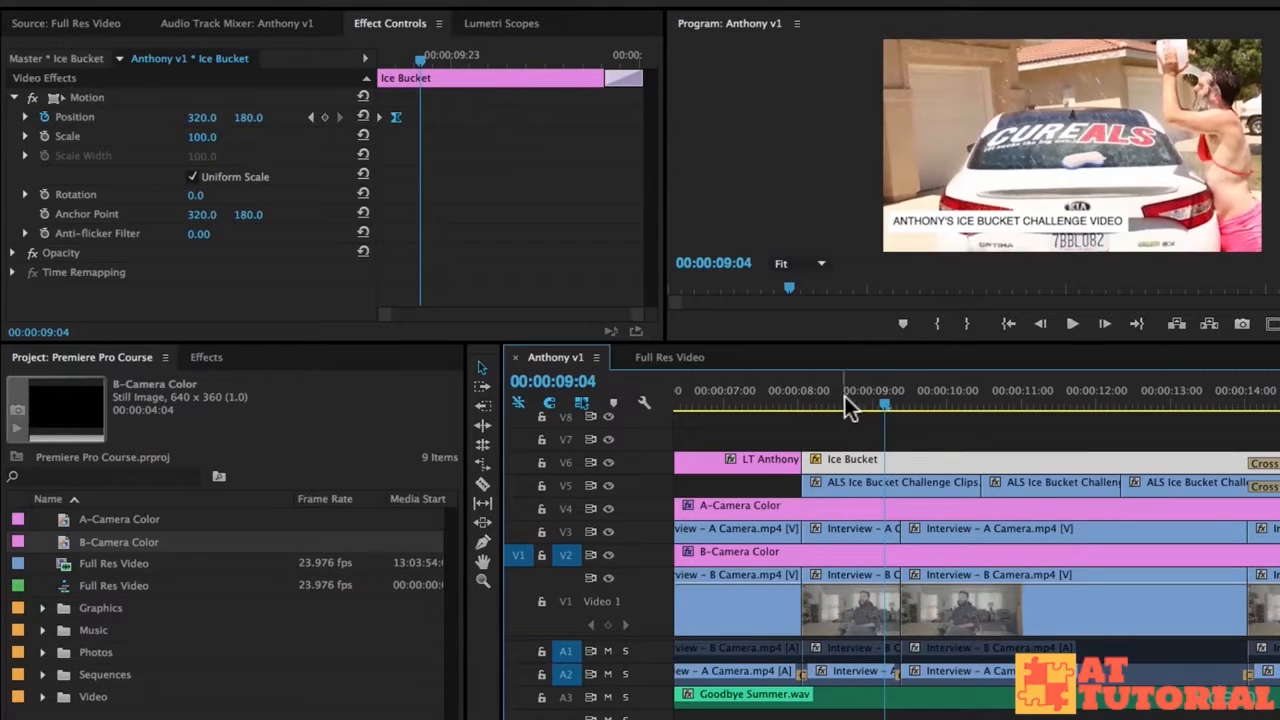
pyautogui.press('space')
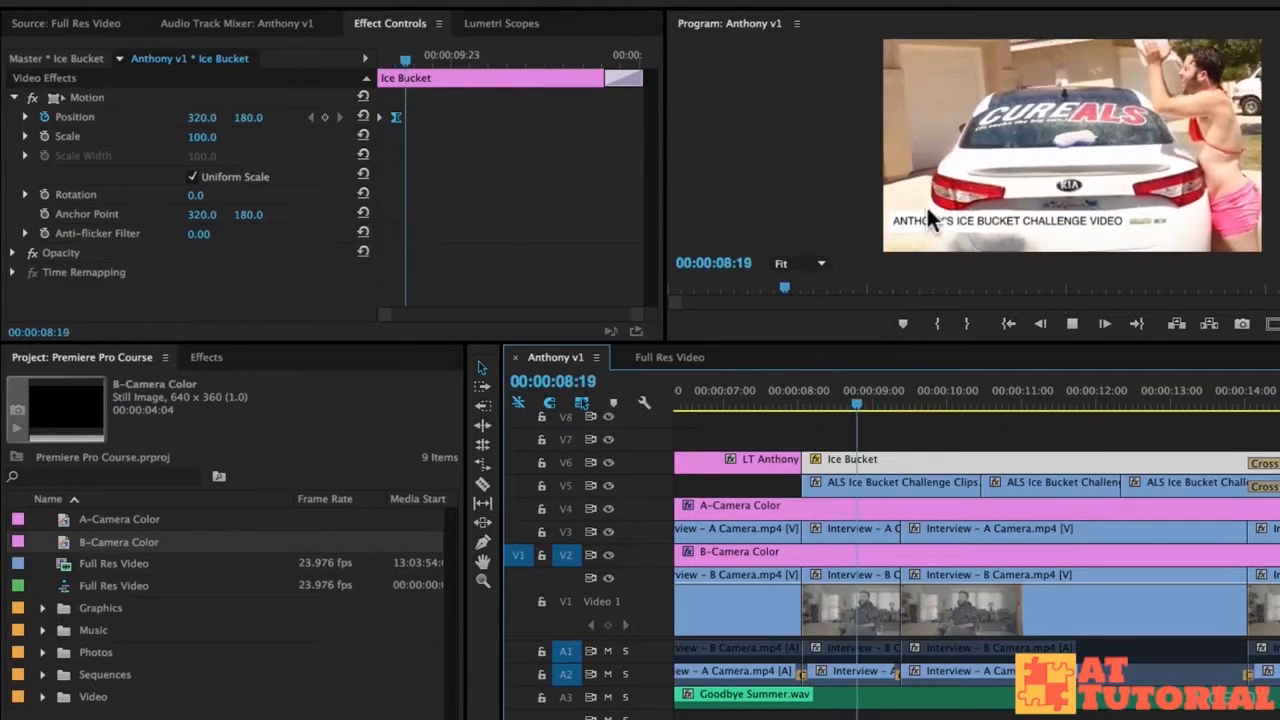
pyautogui.press('space')
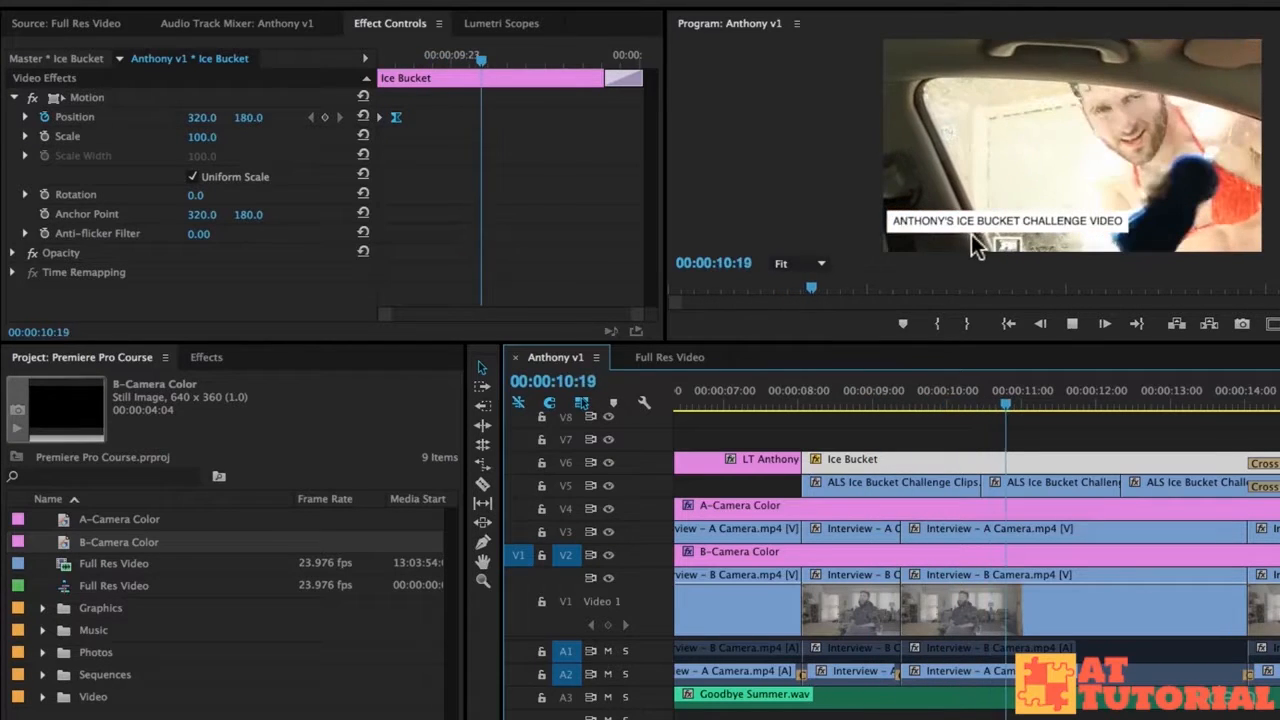
# Turn on Position keyframing for the lower-third name title on V6 at the sequence's first frame, 00:00:00:00.
pyautogui.click(917, 423)
pyautogui.press('-')
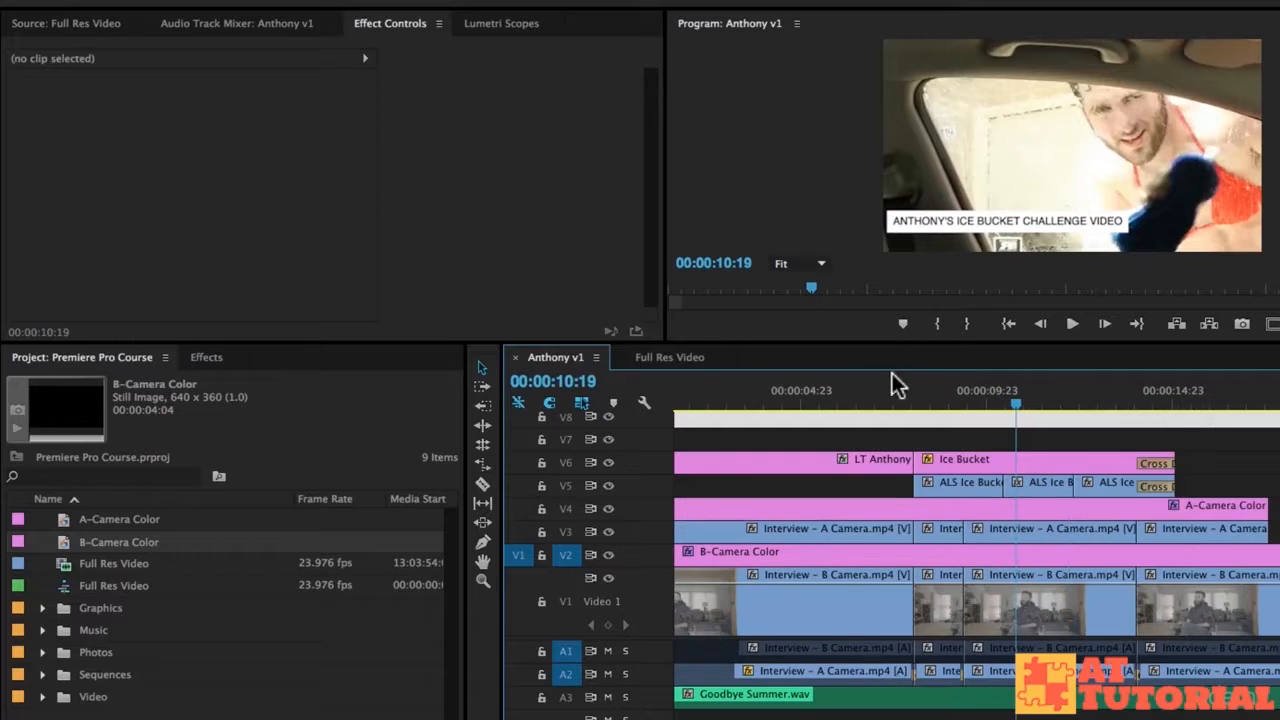
pyautogui.press('-')
pyautogui.moveTo(847, 388); pyautogui.dragTo(665, 411)
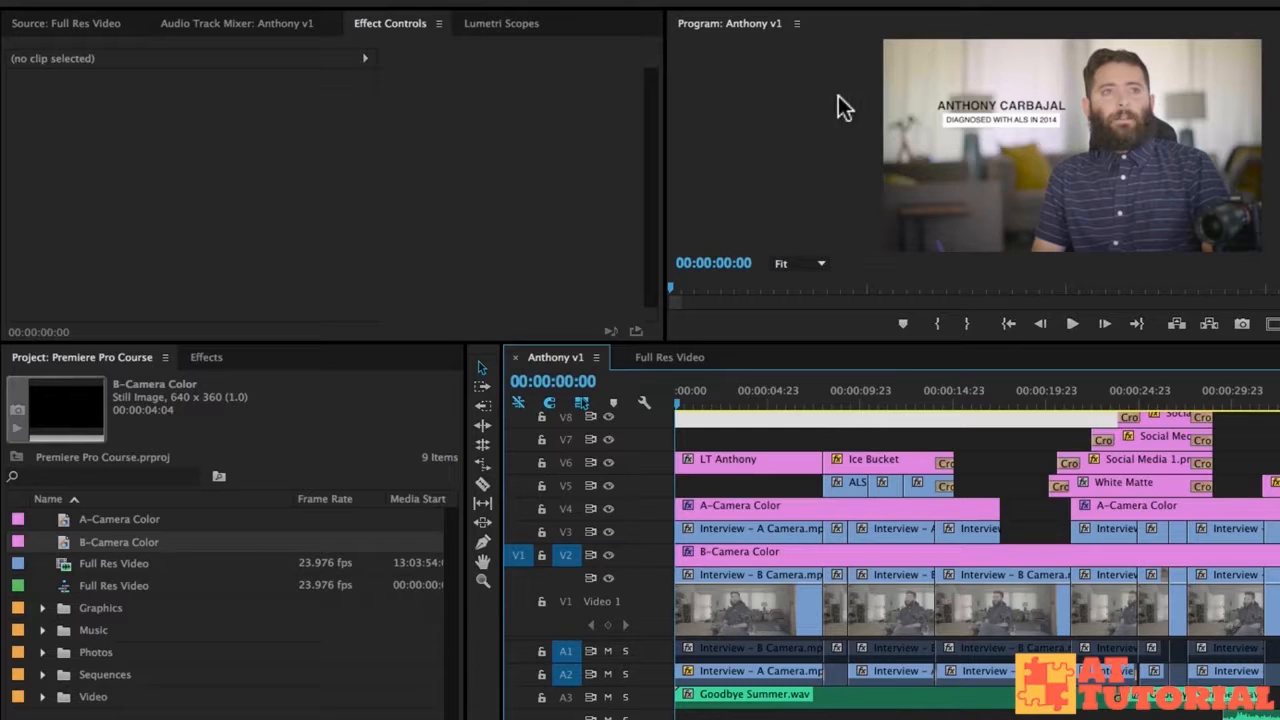
pyautogui.click(729, 466)
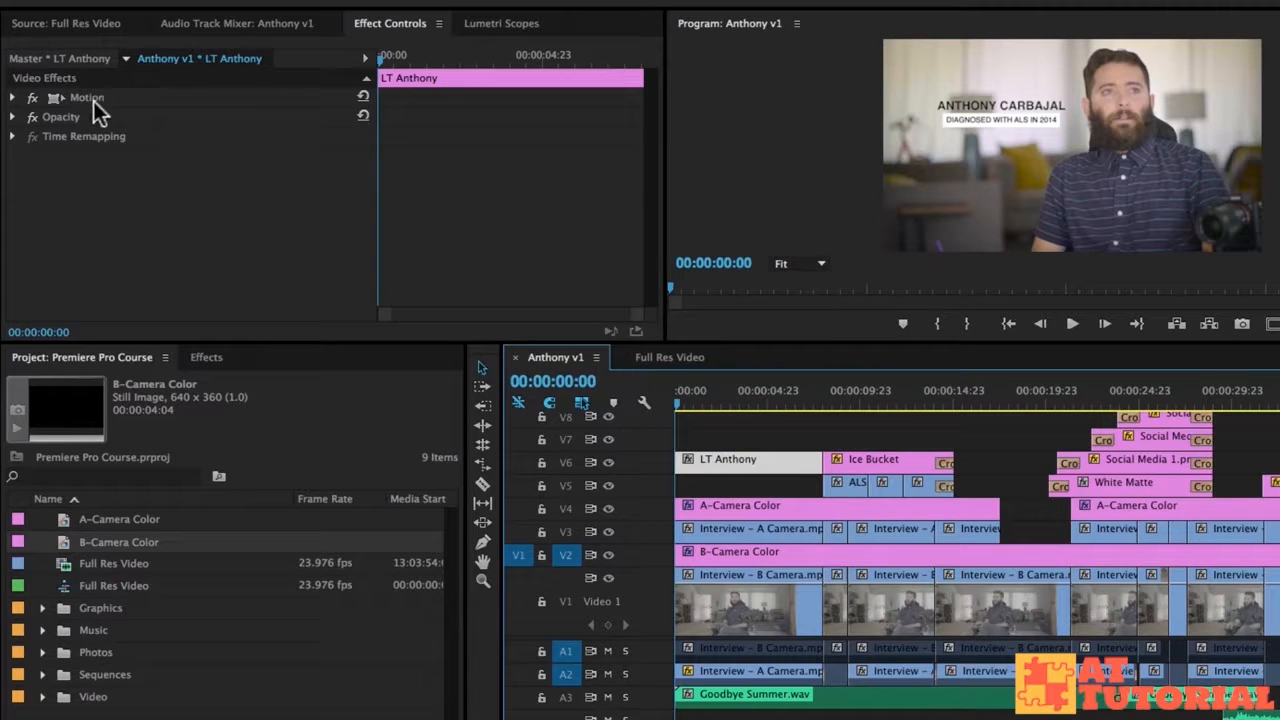
pyautogui.click(13, 97)
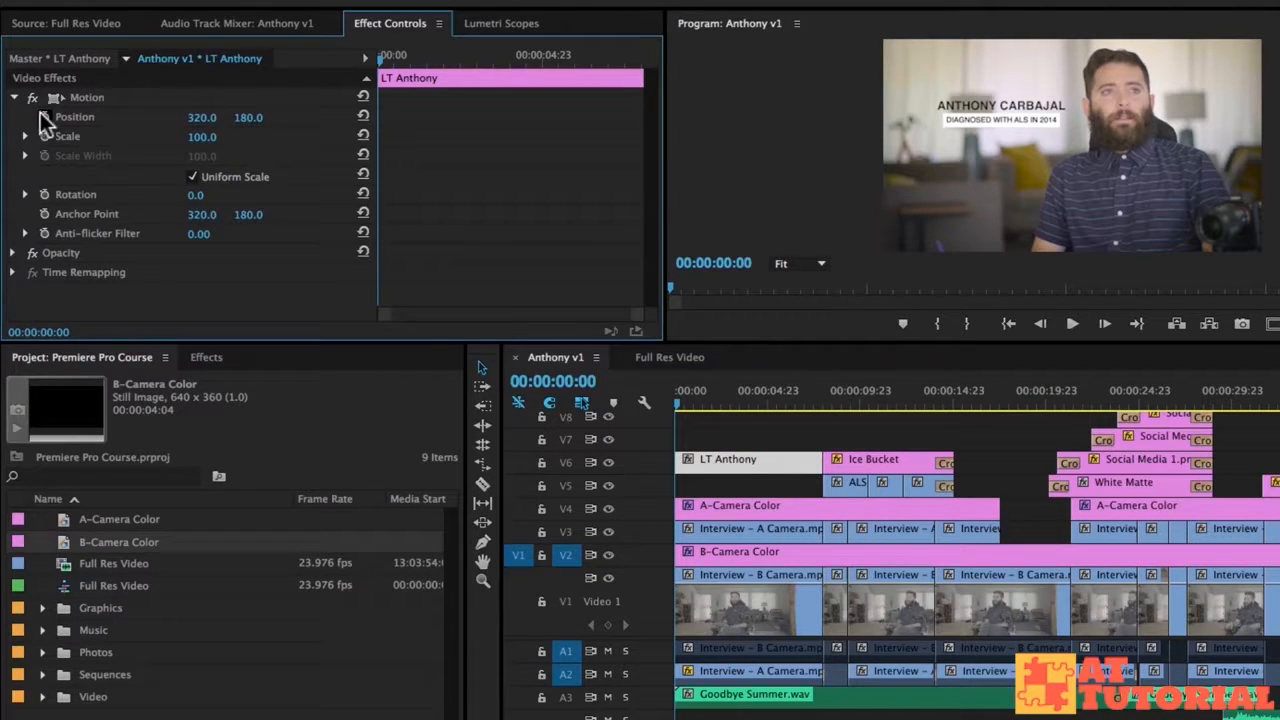
pyautogui.click(44, 117)
# Add a second Position keyframe to the lower-third title with horizontal position 334 and move it to the clip's end.
pyautogui.click(423, 60)
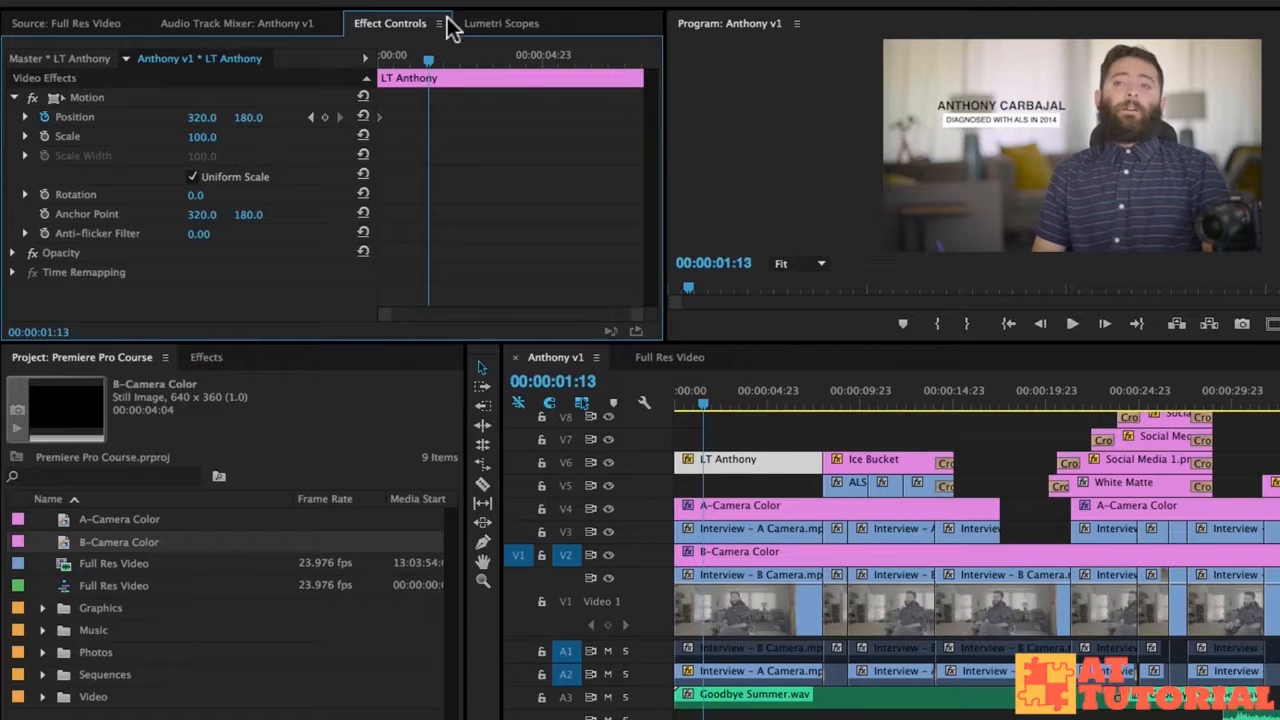
pyautogui.click(540, 57)
pyautogui.moveTo(588, 57); pyautogui.dragTo(475, 62)
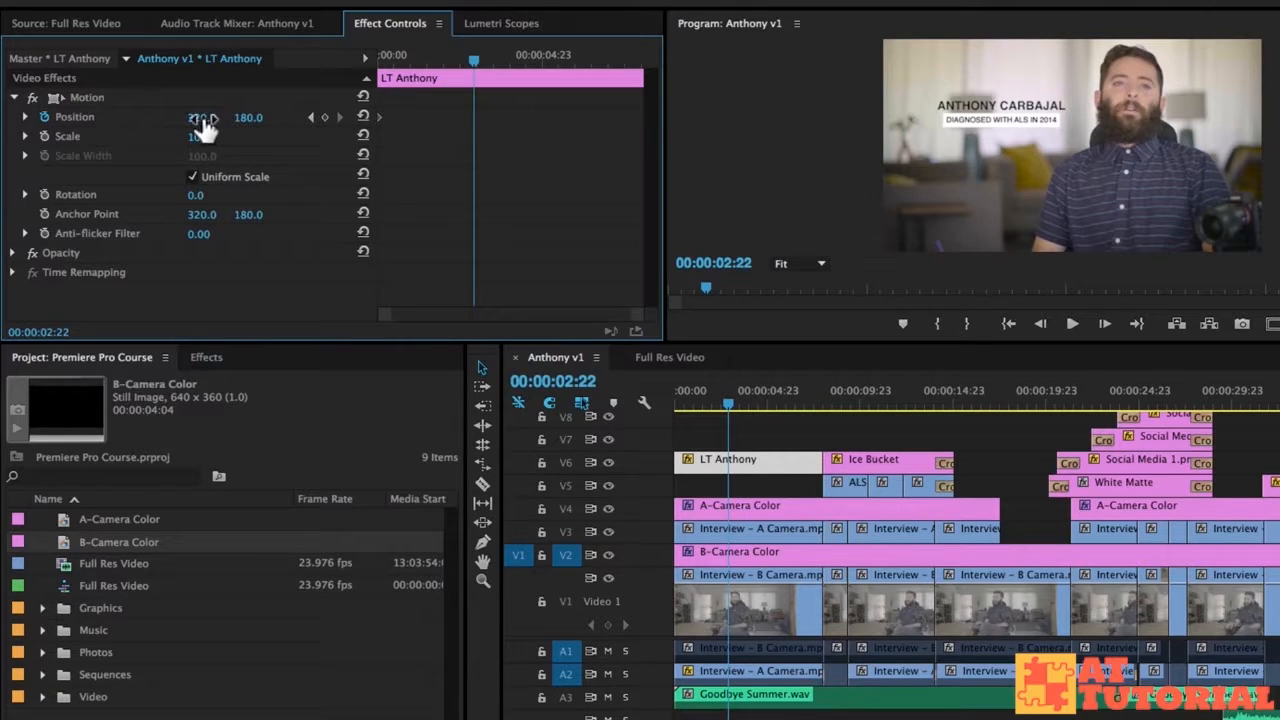
pyautogui.moveTo(200, 118); pyautogui.dragTo(215, 118)
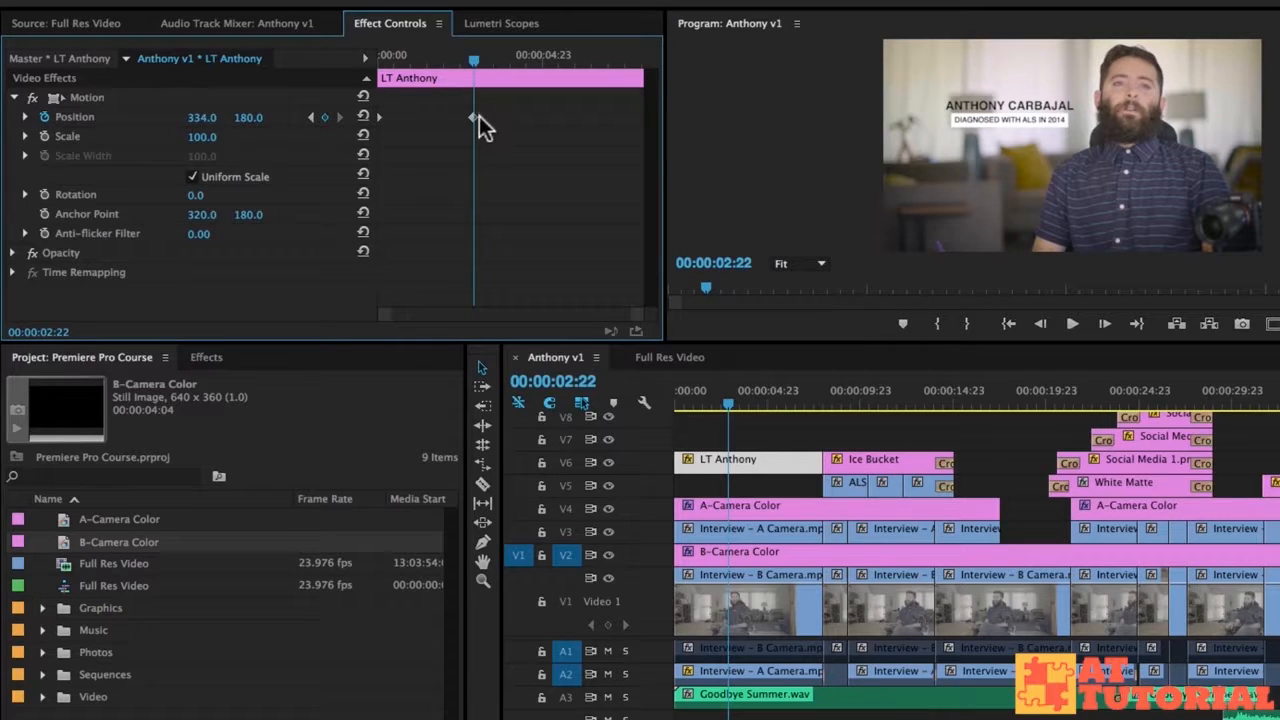
pyautogui.moveTo(473, 117); pyautogui.dragTo(759, 105)
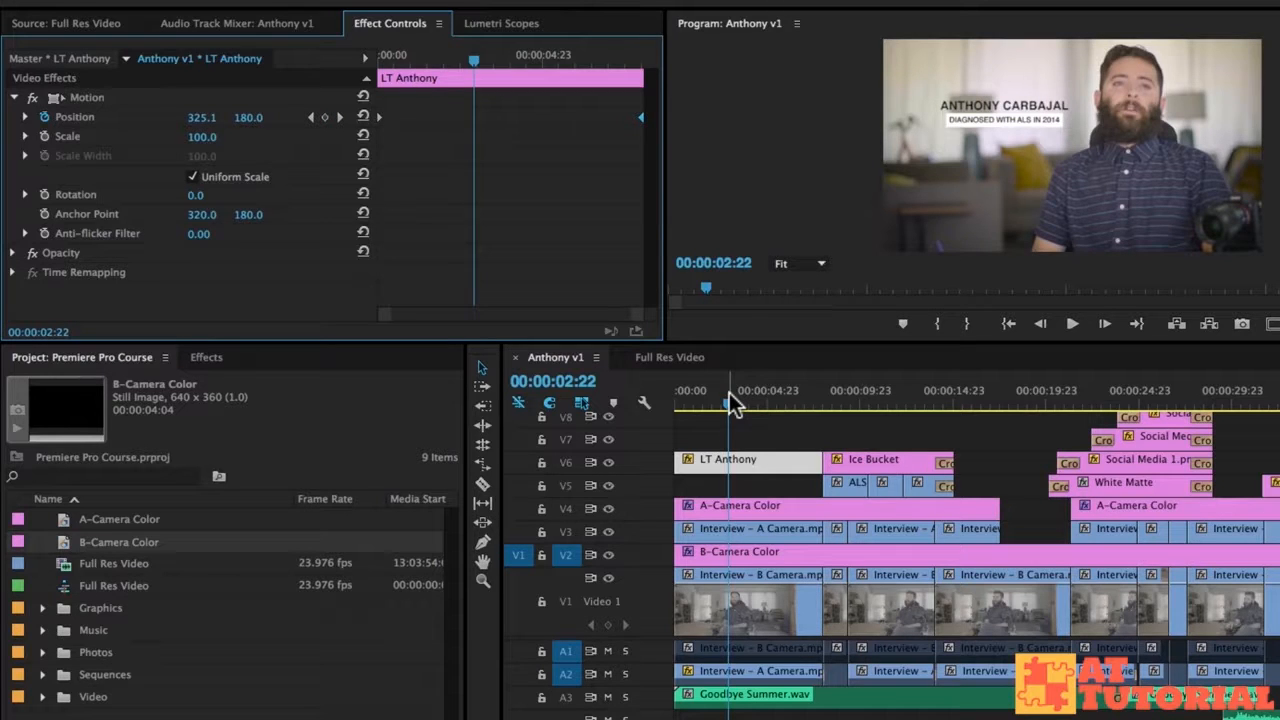
# Play back the lower-third title's slow horizontal drift from the start of the sequence.
pyautogui.moveTo(729, 392); pyautogui.dragTo(493, 411)
pyautogui.press('space')
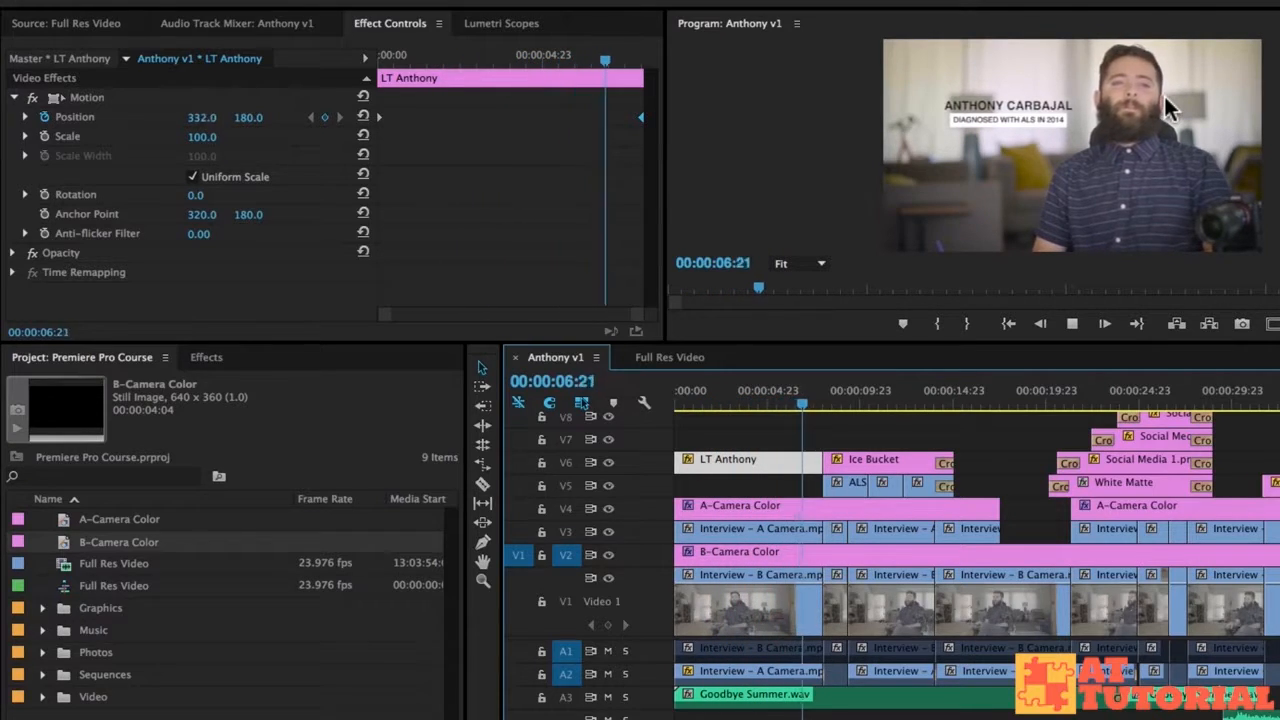
pyautogui.press('space')
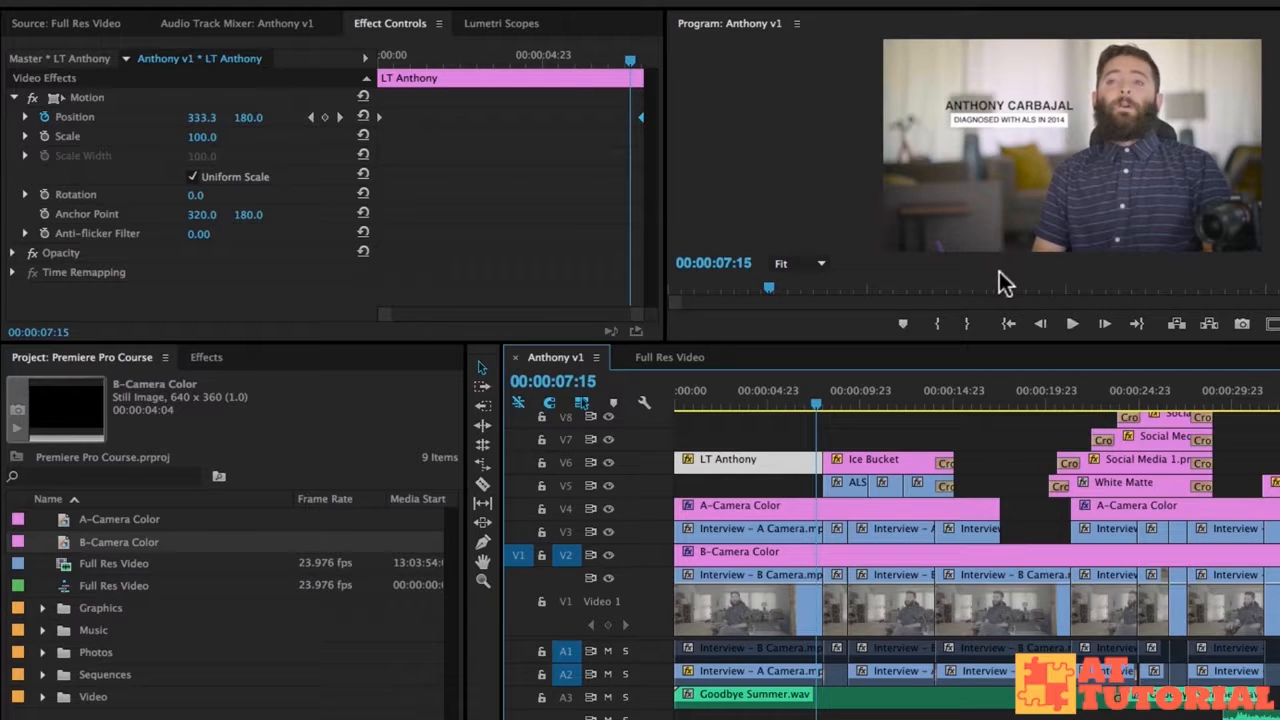